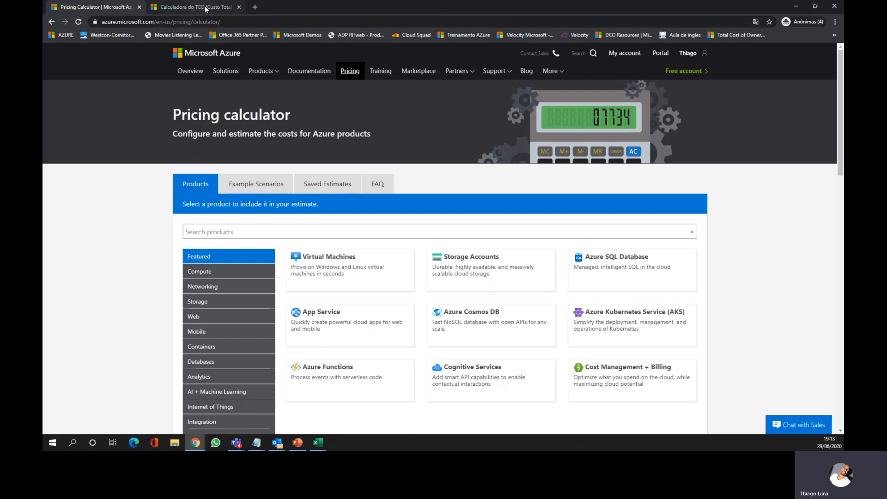
Open the bookmarked DCO Resources page in a new browser tab.
{"action": "key", "text": "ctrl+t"}
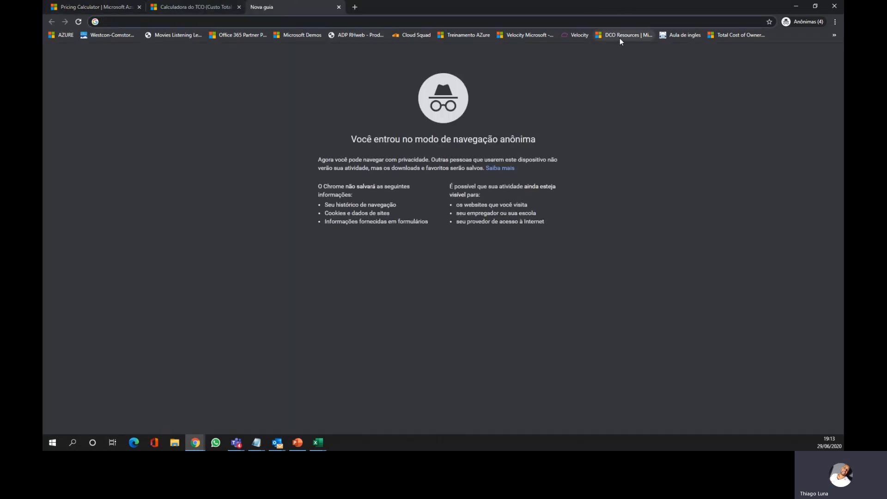
{"action": "left_click", "coordinate": [620, 36]}
Search Google for "azure cost estimator" in another new browser tab.
{"action": "left_click", "coordinate": [355, 8]}
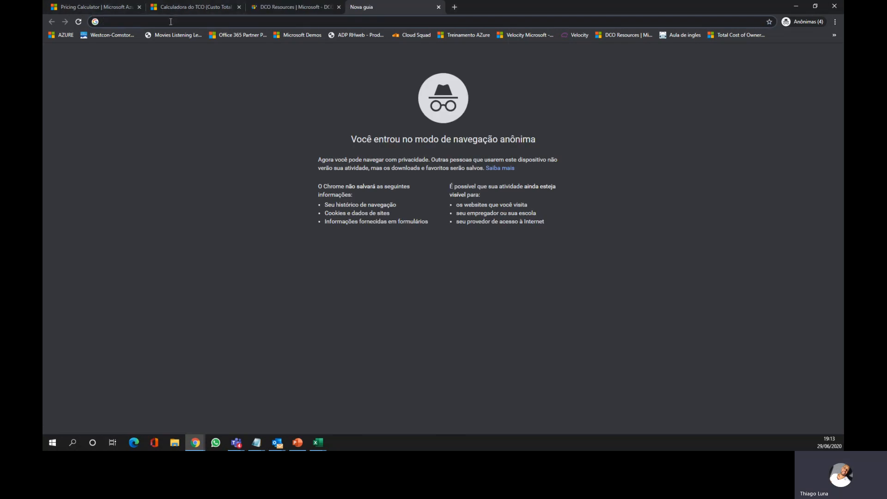
{"action": "type", "text": "a"}
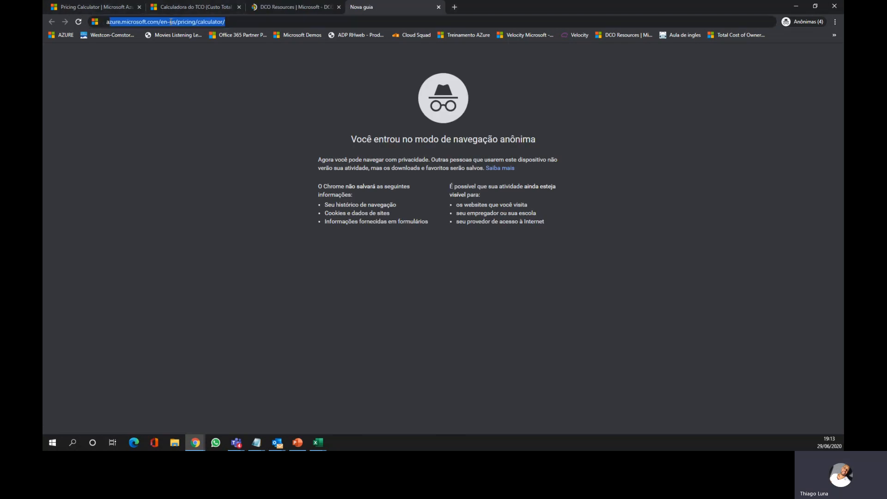
{"action": "type", "text": "zure xo"}
{"action": "key", "text": "BackSpace"}
{"action": "key", "text": "BackSpace"}
{"action": "type", "text": "cost"}
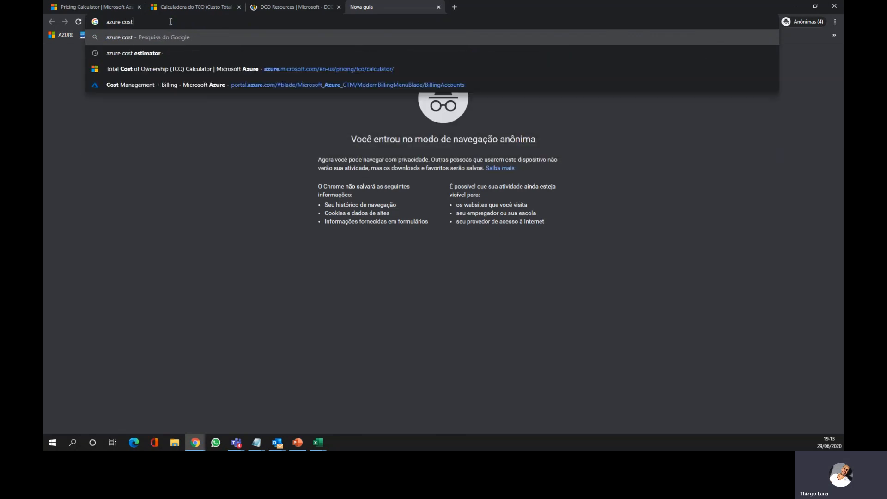
{"action": "key", "text": "Down"}
{"action": "key", "text": "Return"}
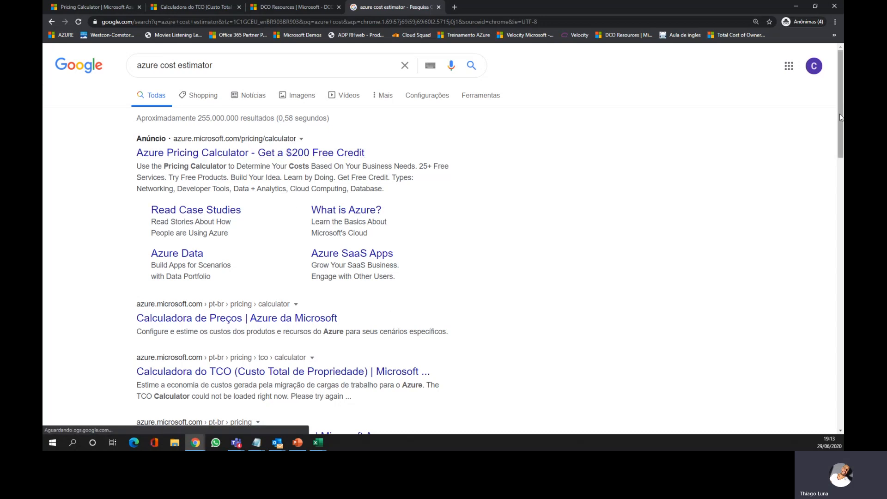
Open the Microsoft Azure Cost Estimator Tool download page from the results and return to the Pricing Calculator's product list.
{"action": "left_click_drag", "start_coordinate": [840, 117], "coordinate": [838, 250]}
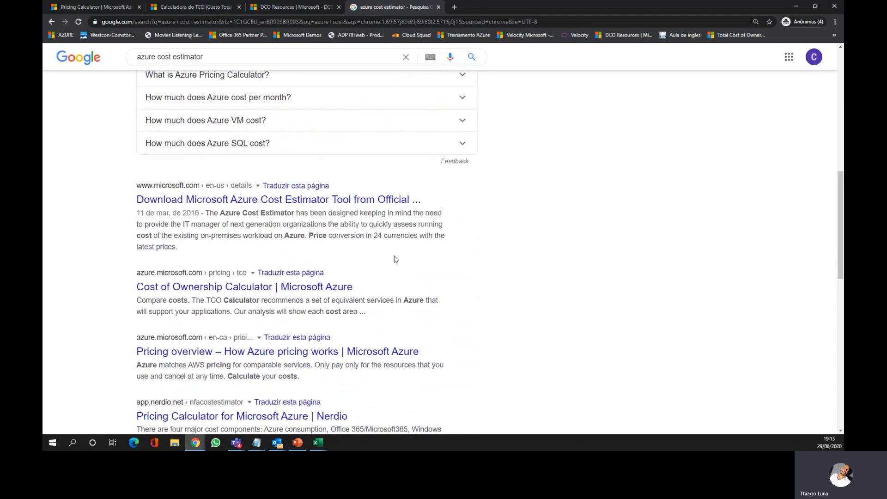
{"action": "left_click", "coordinate": [276, 200]}
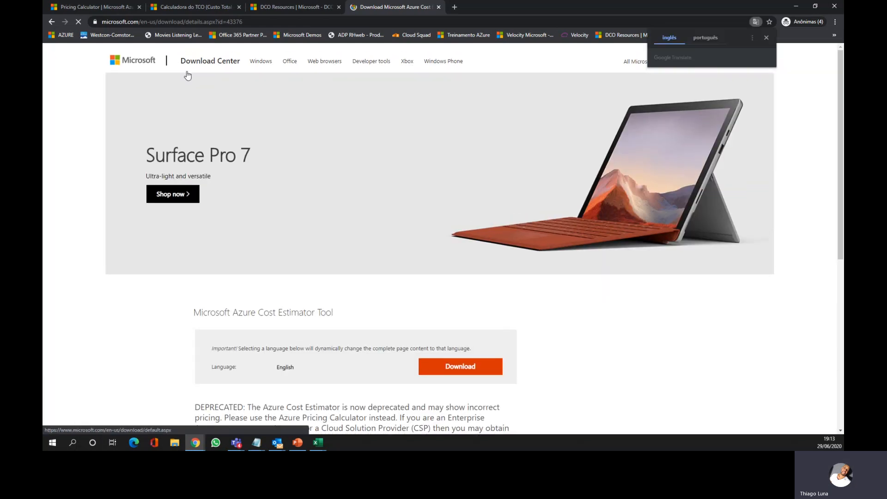
{"action": "left_click", "coordinate": [102, 8]}
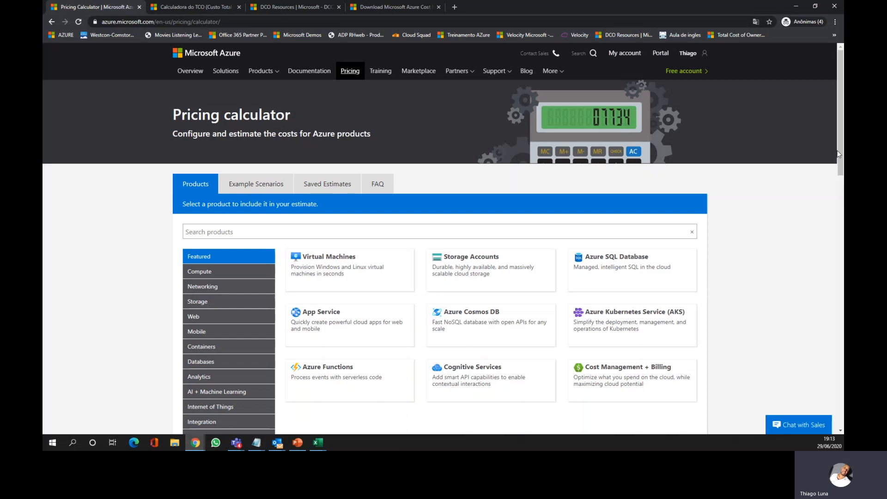
{"action": "left_click_drag", "start_coordinate": [840, 152], "coordinate": [835, 184]}
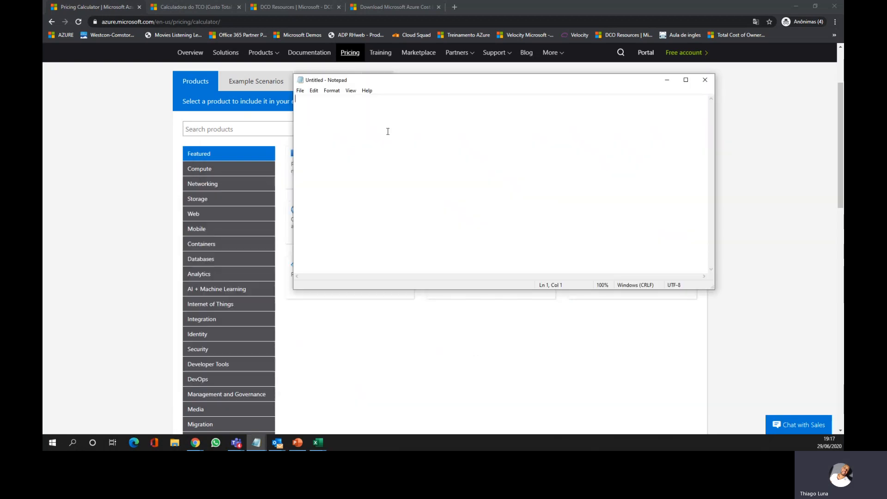
In Notepad, write the heading "Servidores" followed by the lines "Ad", "File" and "Banco de dados".
{"action": "type", "text": "Servidores"}
{"action": "key", "text": "Return"}
{"action": "type", "text": "Ad"}
{"action": "key", "text": "Return"}
{"action": "type", "text": "File"}
{"action": "key", "text": "Return"}
{"action": "type", "text": "Ban"}
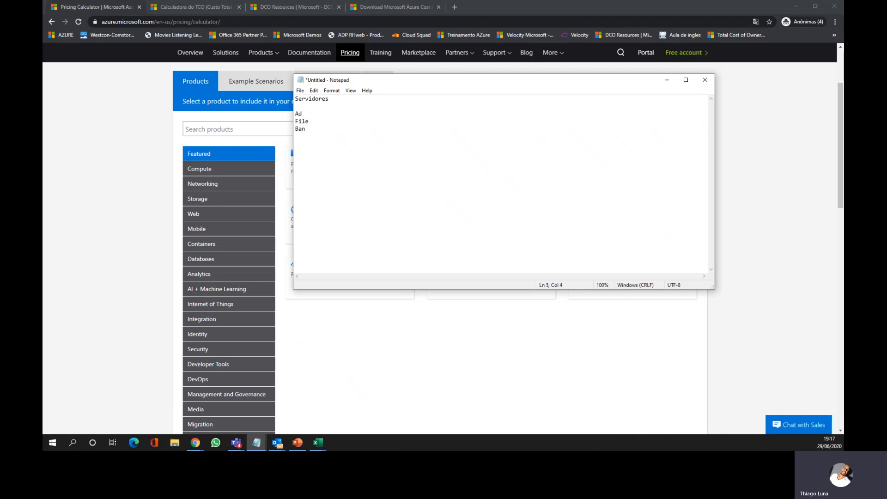
{"action": "type", "text": "co de dados"}
{"action": "key", "text": "Return"}
Add the line "Storage" below the server list and the note "ele quer ter um backup" beneath it.
{"action": "type", "text": "Armeza"}
{"action": "key", "text": "BackSpace"}
{"action": "key", "text": "BackSpace"}
{"action": "key", "text": "BackSpace"}
{"action": "key", "text": "BackSpace"}
{"action": "key", "text": "BackSpace"}
{"action": "key", "text": "BackSpace"}
{"action": "type", "text": "Storage"}
{"action": "key", "text": "Return"}
{"action": "key", "text": "Return"}
{"action": "key", "text": "Return"}
{"action": "type", "text": "ele quer ter u"}
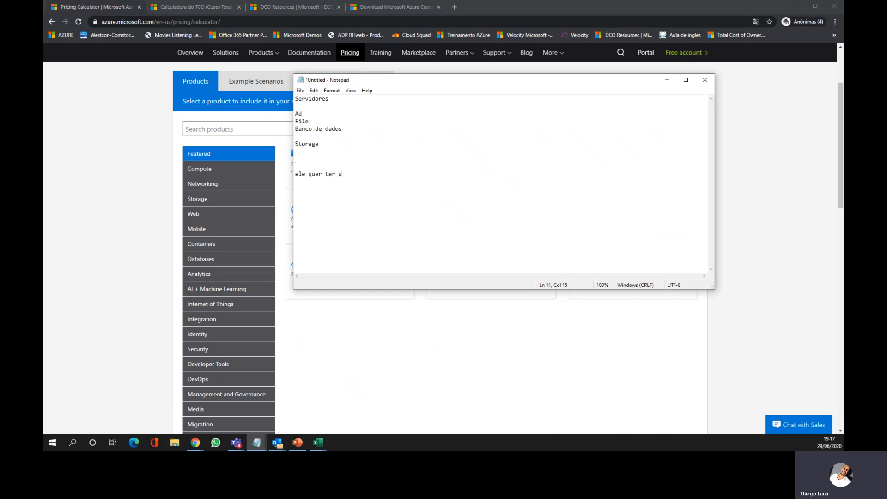
{"action": "type", "text": "m backup"}
{"action": "key", "text": "Return"}
{"action": "key", "text": "Return"}
{"action": "key", "text": "Return"}
Write the Ad server's specification line "Ad - CPU - Memoria - Disco" below the backup note.
{"action": "type", "text": "Ad - CPU"}
{"action": "key", "text": "BackSpace"}
{"action": "key", "text": "BackSpace"}
{"action": "type", "text": "PU"}
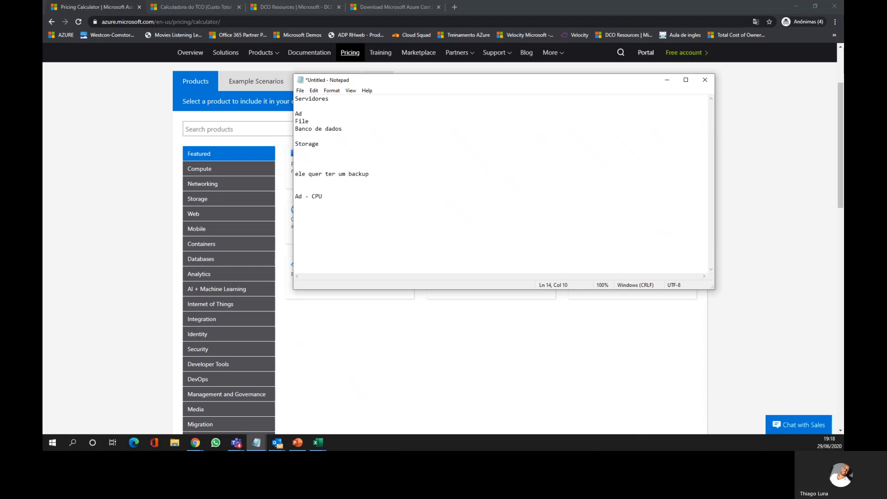
{"action": "type", "text": " - Memoria"}
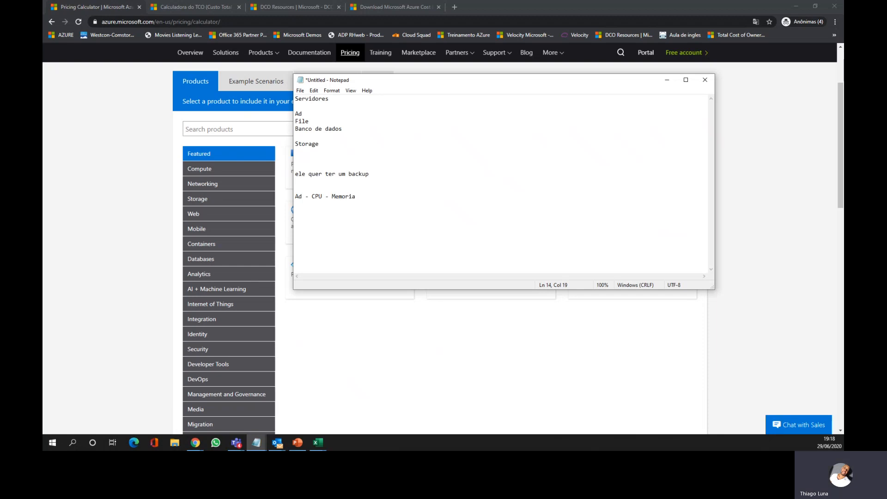
{"action": "type", "text": " - Stor"}
{"action": "type", "text": "e"}
{"action": "key", "text": "BackSpace"}
{"action": "key", "text": "BackSpace"}
{"action": "key", "text": "BackSpace"}
{"action": "key", "text": "BackSpace"}
{"action": "key", "text": "BackSpace"}
{"action": "type", "text": "Digs"}
{"action": "key", "text": "BackSpace"}
{"action": "key", "text": "BackSpace"}
{"action": "type", "text": "sco"}
Complete the Ad specification line with "- S.O" after "Disco".
{"action": "type", "text": "- "}
{"action": "type", "text": "W"}
{"action": "type", "text": "indow"}
{"action": "type", "text": "w"}
{"action": "key", "text": "BackSpace"}
{"action": "type", "text": "s"}
{"action": "key", "text": "BackSpace"}
{"action": "key", "text": "BackSpace"}
{"action": "key", "text": "BackSpace"}
{"action": "key", "text": "BackSpace"}
{"action": "key", "text": "BackSpace"}
{"action": "key", "text": "BackSpace"}
{"action": "key", "text": "BackSpace"}
{"action": "type", "text": "Sz."}
{"action": "type", "text": ".O"}
Add the lines "File" and "Banco SQL - Std ou Ent" below the Ad specification.
{"action": "key", "text": "Return"}
{"action": "type", "text": "File"}
{"action": "key", "text": "Return"}
{"action": "type", "text": "Banco SQL"}
{"action": "type", "text": "Std ou Ent"}
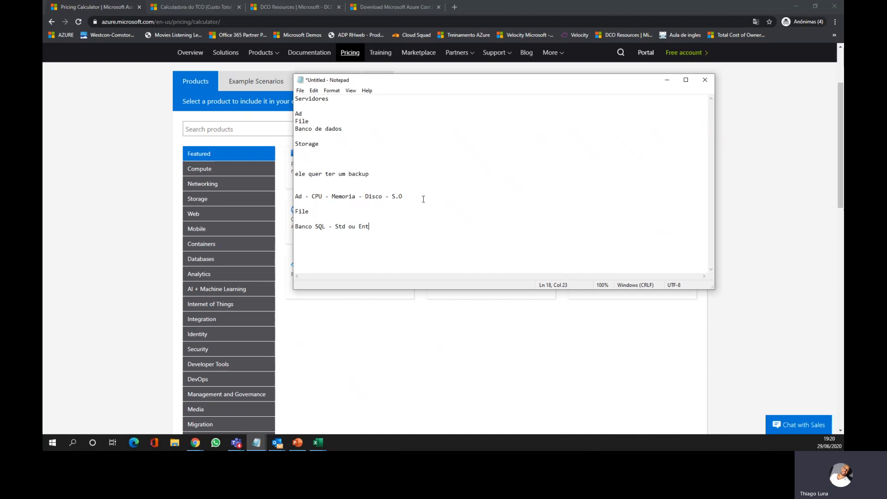
{"action": "key", "text": "Return"}
{"action": "key", "text": "Return"}
Add the line "Storage - 1 TB" below the SQL entry and minimize the notes window.
{"action": "left_click", "coordinate": [379, 228]}
{"action": "key", "text": "Return"}
{"action": "key", "text": "Return"}
{"action": "type", "text": "Storage"}
{"action": "type", "text": "TB"}
{"action": "key", "text": "Return"}
{"action": "key", "text": "Return"}
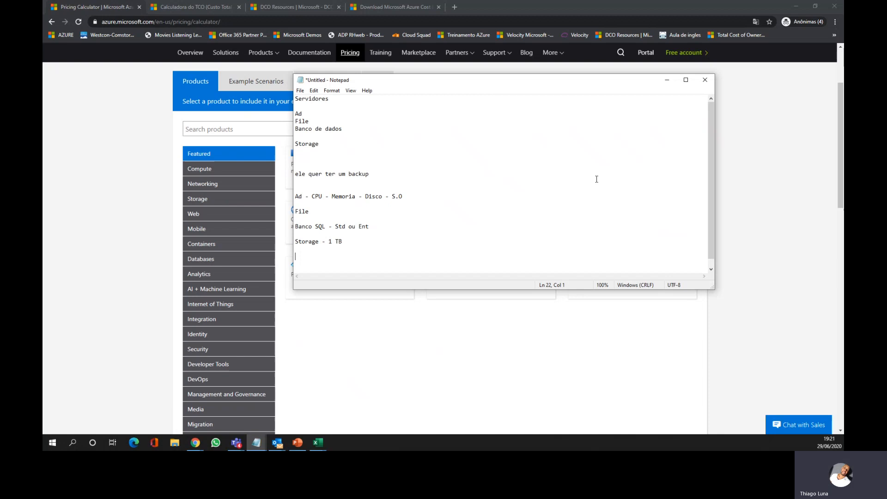
{"action": "left_click", "coordinate": [669, 81]}
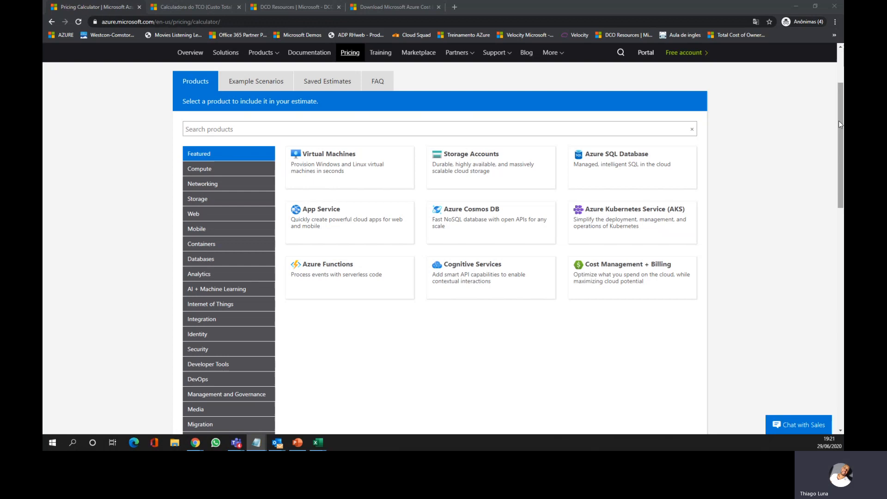
Add Virtual Machines from the Compute category and Storage Accounts from the Storage category to the estimate.
{"action": "scroll", "coordinate": [839, 120], "scroll_direction": "up", "scroll_amount": 2}
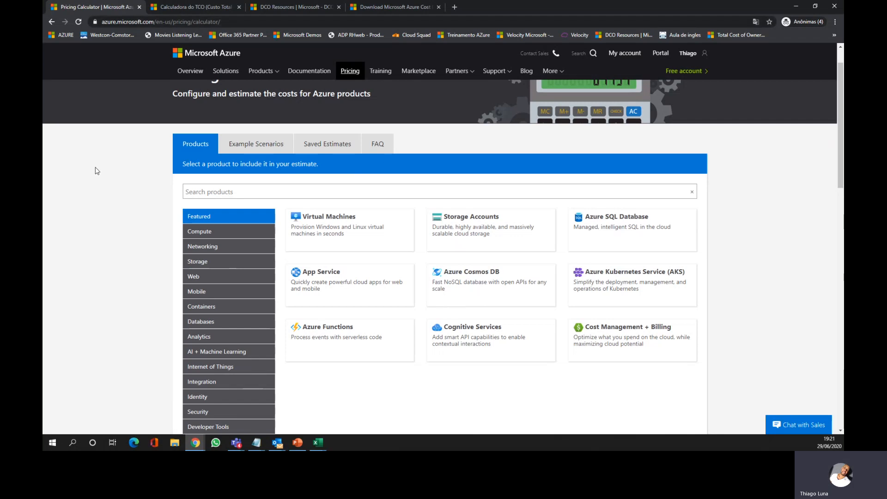
{"action": "mouse_move", "coordinate": [839, 96]}
{"action": "left_mouse_down"}
{"action": "mouse_move", "coordinate": [839, 185]}
{"action": "mouse_move", "coordinate": [841, 86]}
{"action": "left_mouse_up"}
{"action": "scroll", "coordinate": [436, 100], "scroll_direction": "down", "scroll_amount": 3}
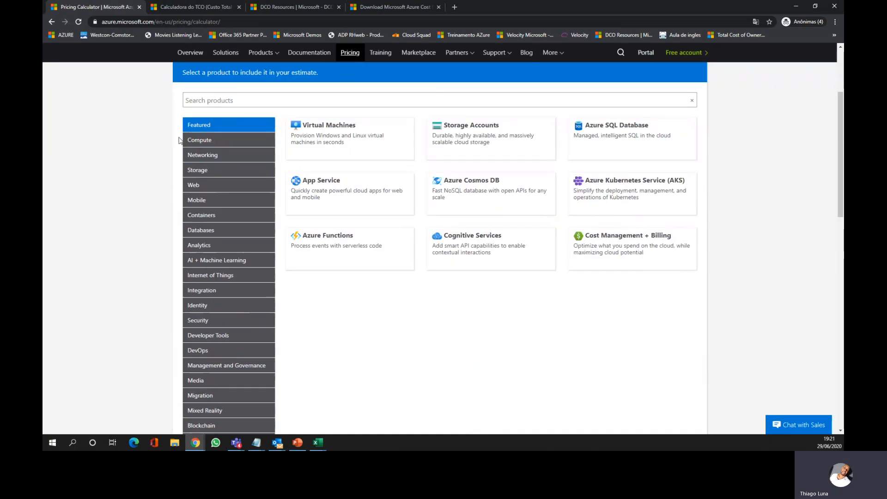
{"action": "left_click", "coordinate": [208, 141]}
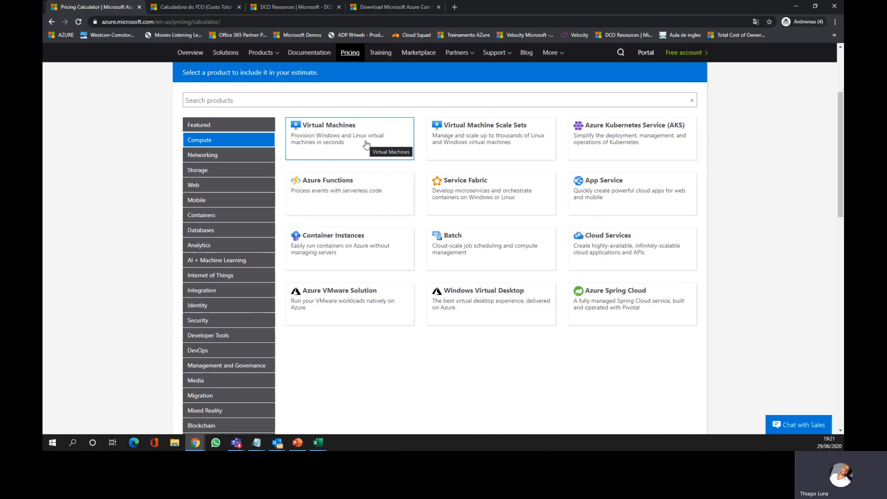
{"action": "left_click", "coordinate": [214, 172]}
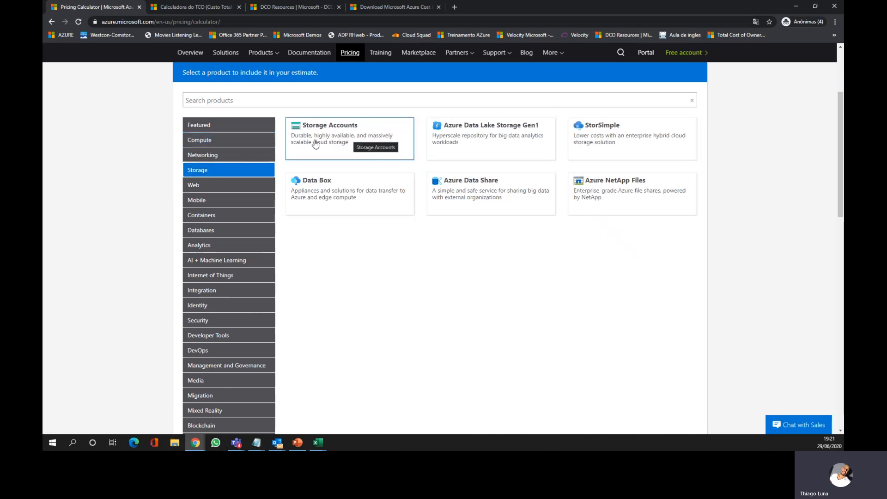
{"action": "left_click", "coordinate": [232, 143]}
{"action": "left_click", "coordinate": [350, 139]}
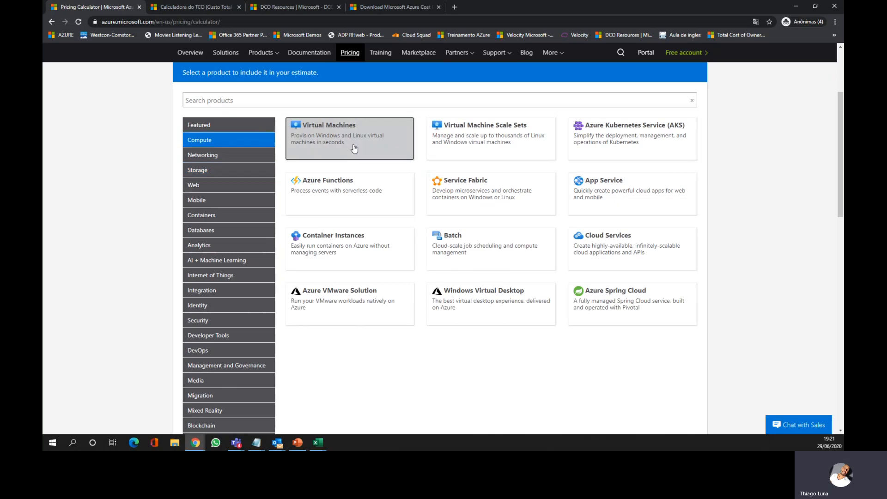
{"action": "left_click", "coordinate": [227, 175]}
{"action": "left_click", "coordinate": [350, 127]}
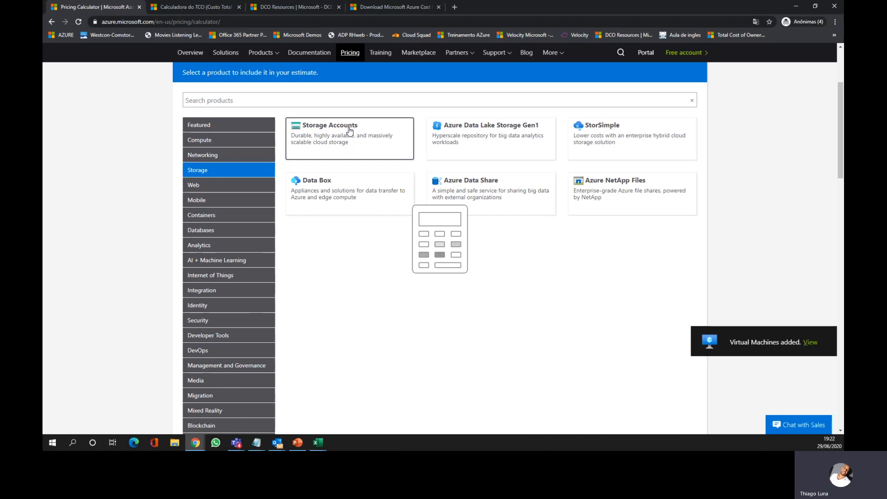
Add a second Virtual Machines product and a second Storage Accounts product to the estimate.
{"action": "left_click", "coordinate": [226, 140]}
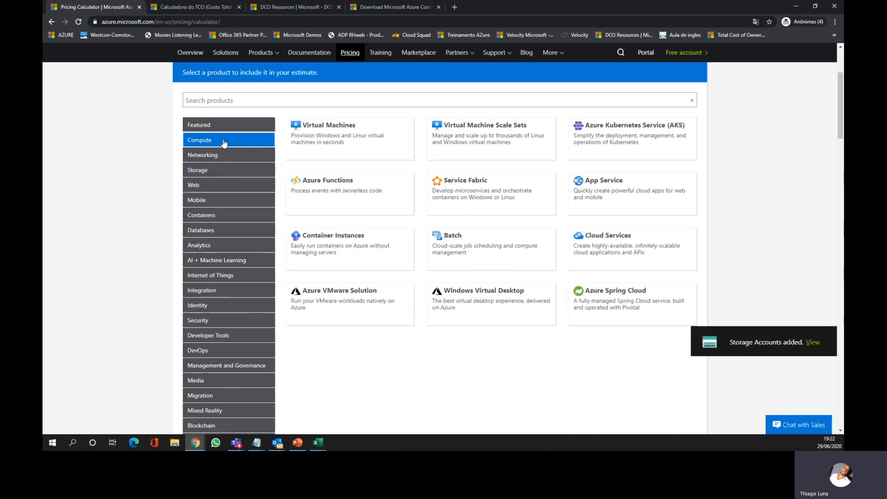
{"action": "left_click", "coordinate": [337, 141]}
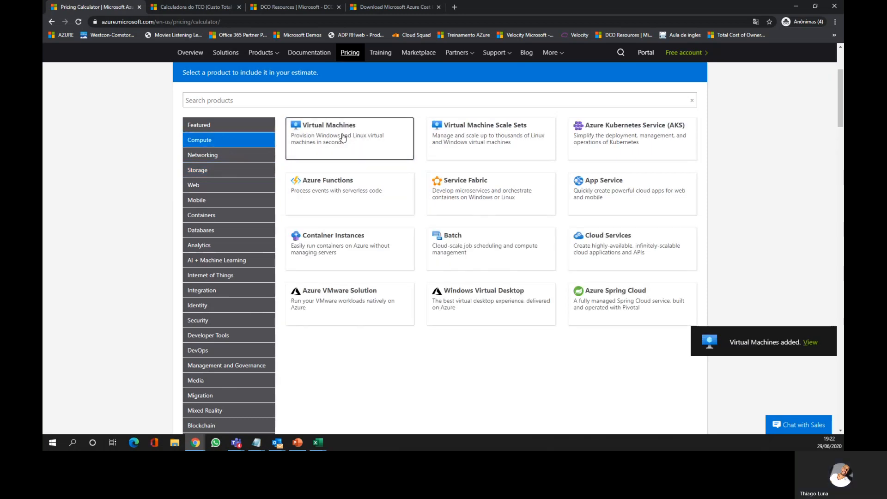
{"action": "left_click", "coordinate": [222, 171]}
{"action": "left_click", "coordinate": [326, 142]}
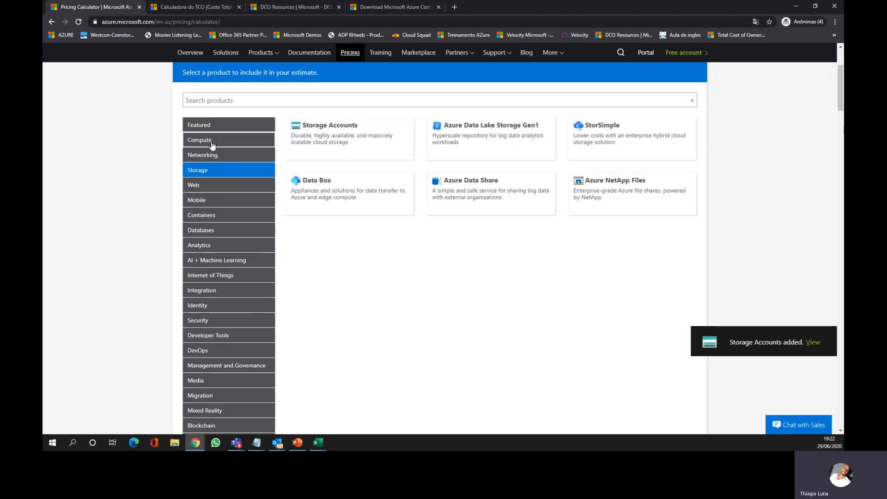
Add a third Virtual Machines product and two more Storage Accounts products to the estimate.
{"action": "left_click", "coordinate": [213, 141]}
{"action": "left_click", "coordinate": [333, 137]}
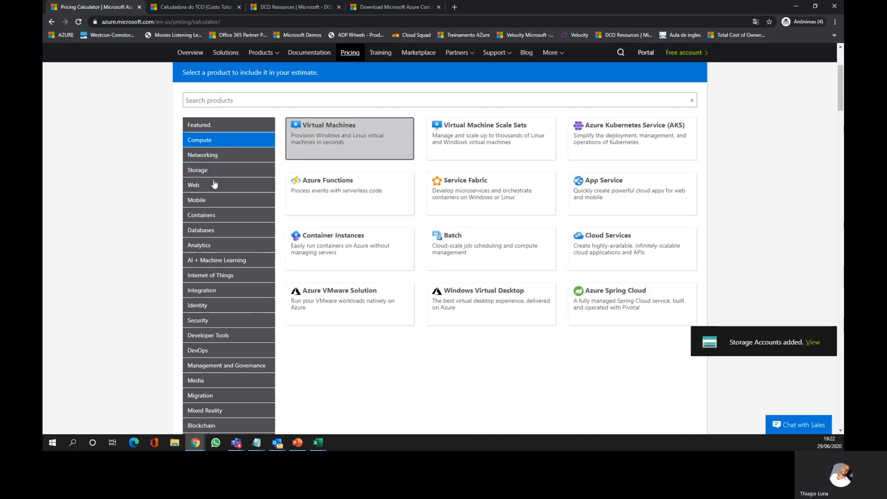
{"action": "left_click", "coordinate": [249, 174]}
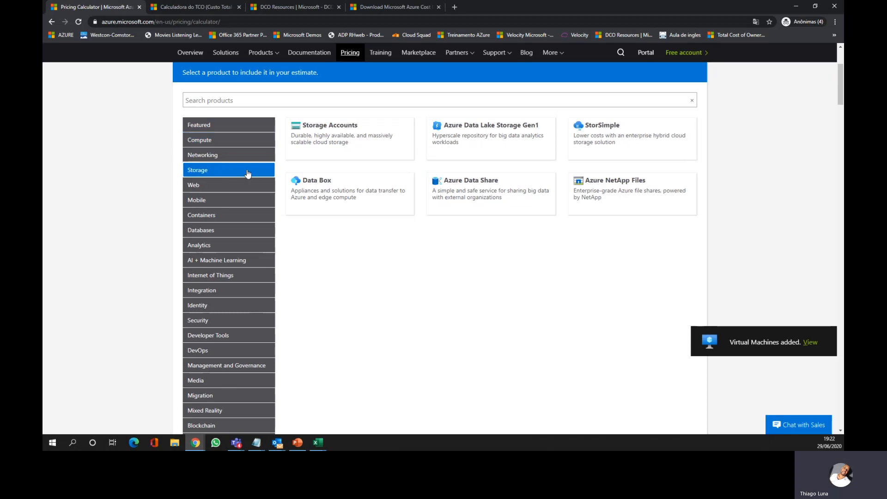
{"action": "left_click", "coordinate": [356, 133]}
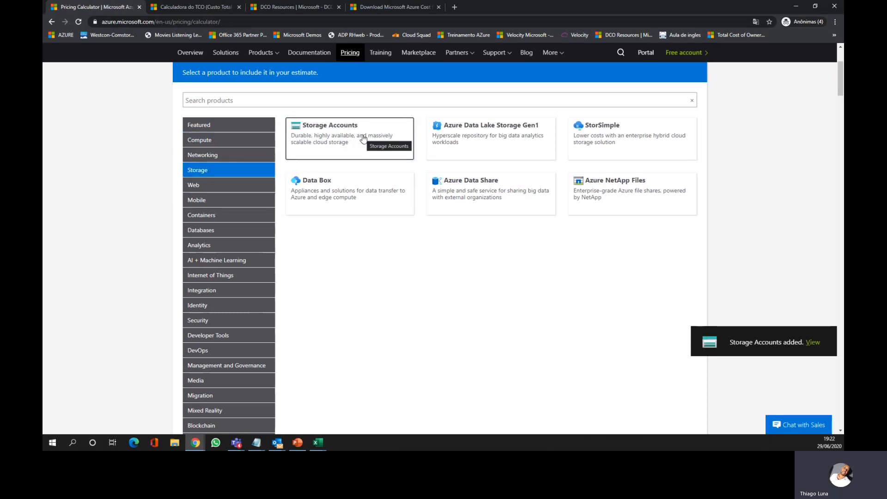
{"action": "left_click", "coordinate": [364, 140]}
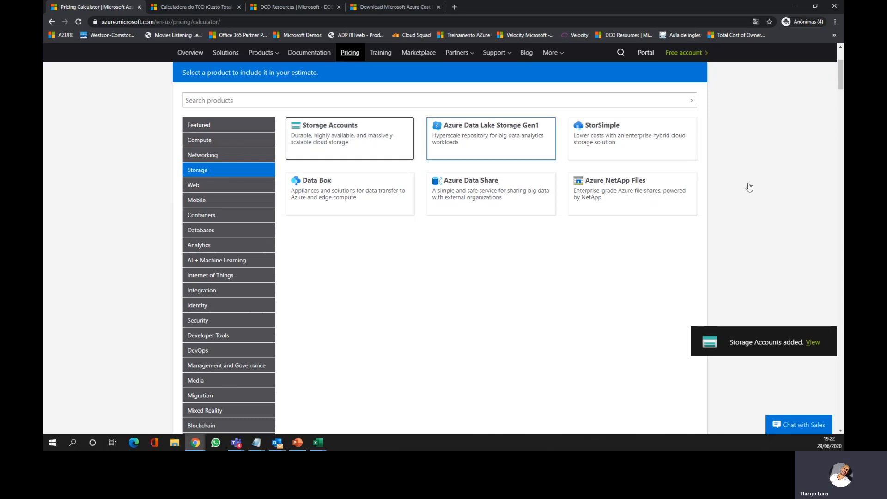
Name the first Virtual Machines entry in the estimate "AD".
{"action": "left_click_drag", "start_coordinate": [841, 79], "coordinate": [841, 116]}
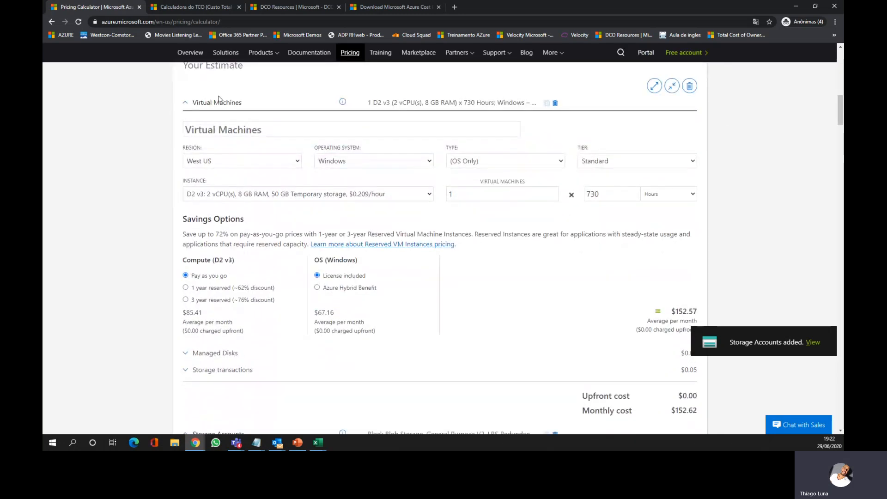
{"action": "left_click", "coordinate": [219, 129]}
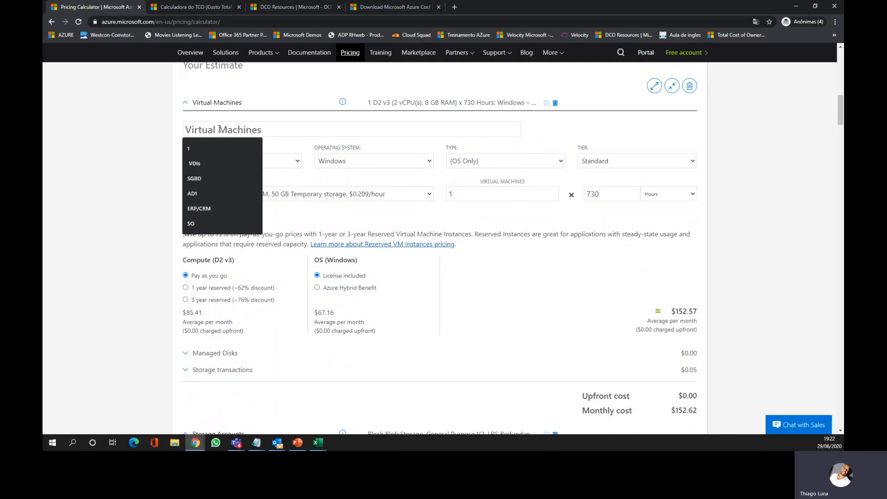
{"action": "type", "text": "AD"}
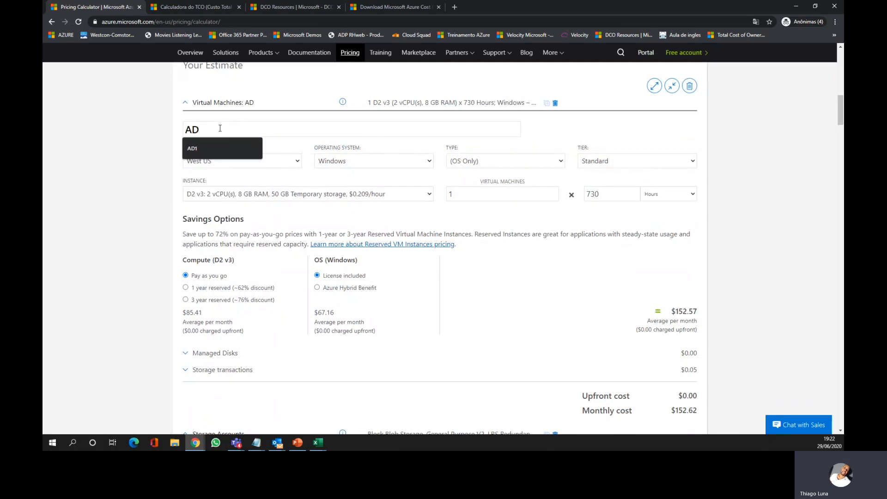
{"action": "left_click", "coordinate": [498, 224]}
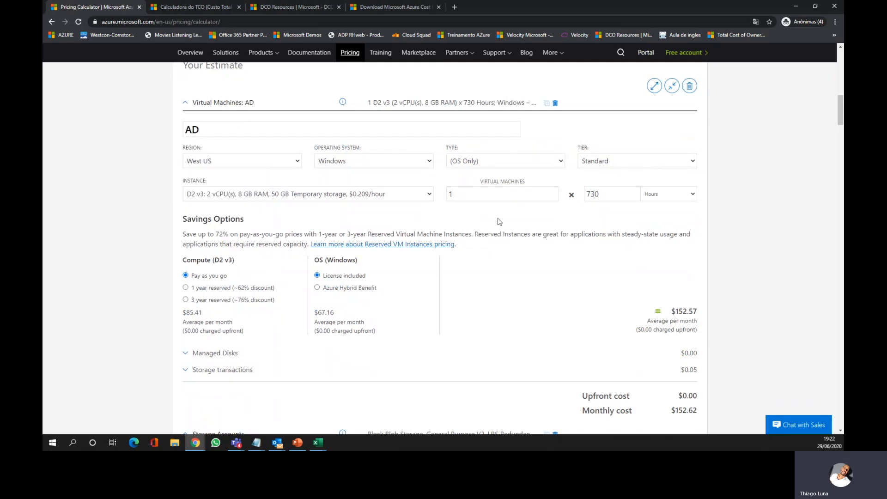
Set the region of the "AD" virtual machine to Brazil South.
{"action": "left_click", "coordinate": [257, 165]}
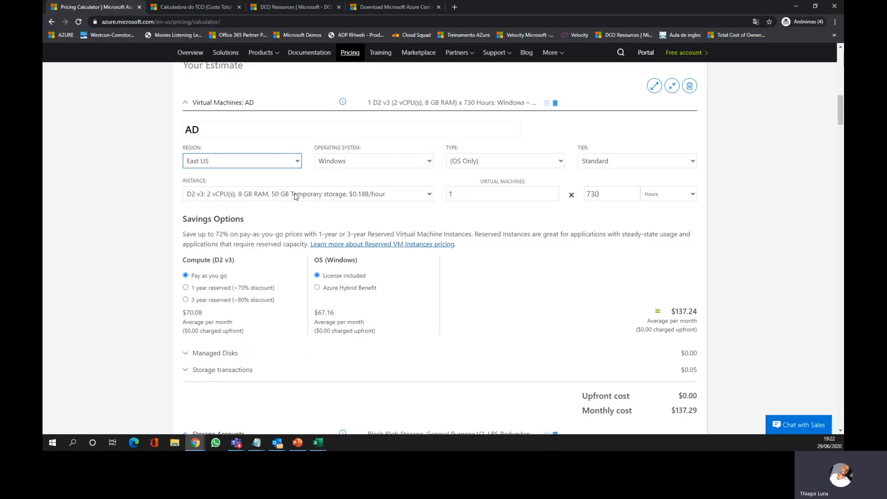
{"action": "left_click", "coordinate": [298, 161]}
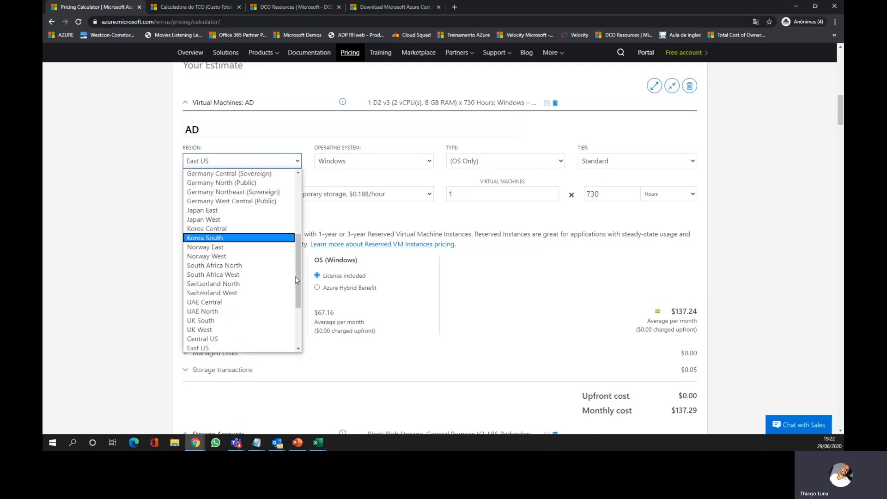
{"action": "scroll", "coordinate": [301, 281], "scroll_direction": "down", "scroll_amount": 3}
{"action": "left_click_drag", "start_coordinate": [300, 280], "coordinate": [301, 174]}
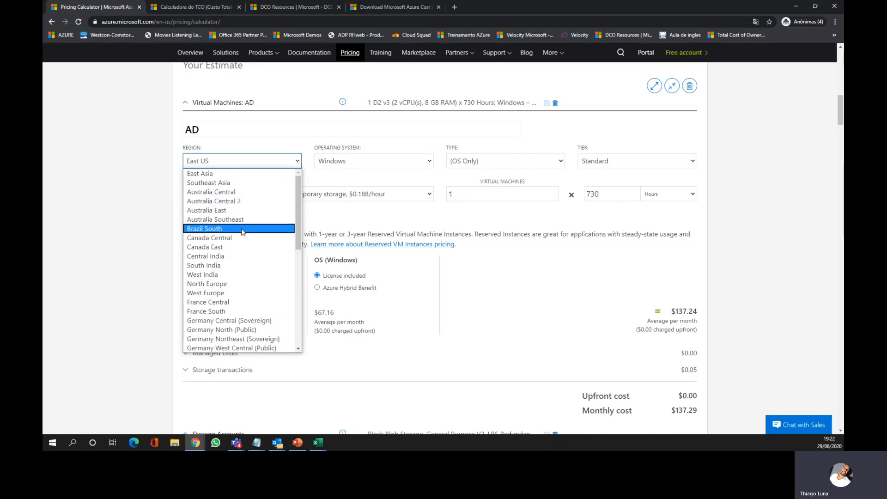
{"action": "key", "text": "Return"}
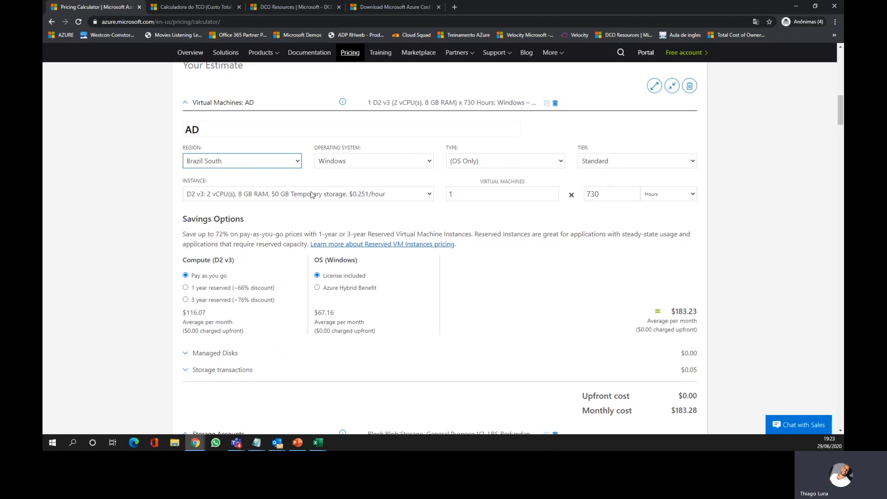
Choose the B2S instance with 2 vCPUs and 4 GB RAM for the "AD" virtual machine.
{"action": "left_click", "coordinate": [391, 194]}
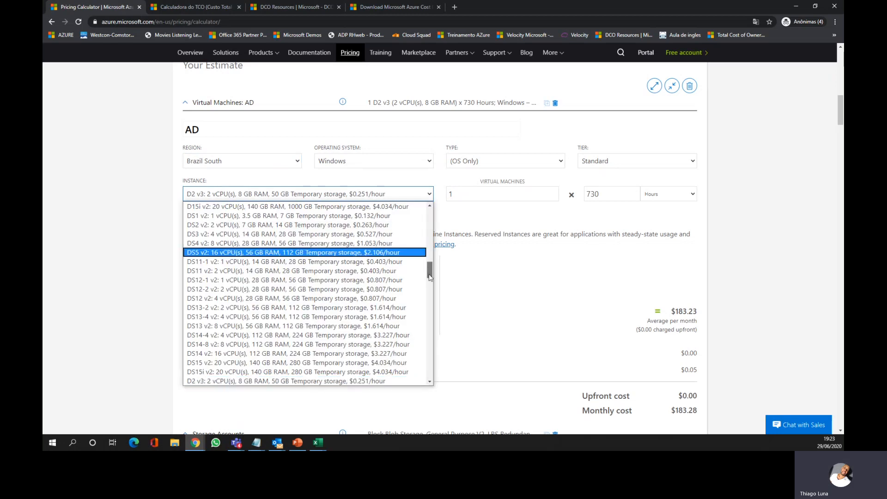
{"action": "scroll", "coordinate": [430, 277], "scroll_direction": "up", "scroll_amount": 3}
{"action": "left_click_drag", "start_coordinate": [430, 263], "coordinate": [434, 222]}
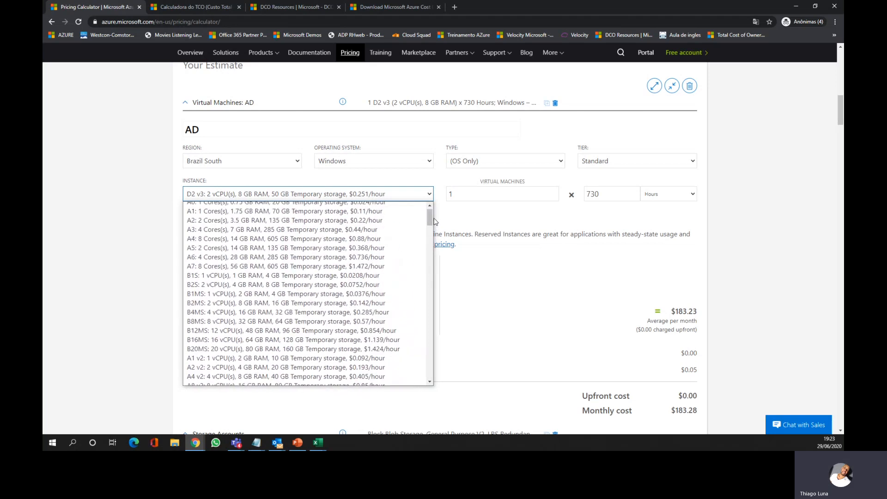
{"action": "left_click", "coordinate": [360, 285]}
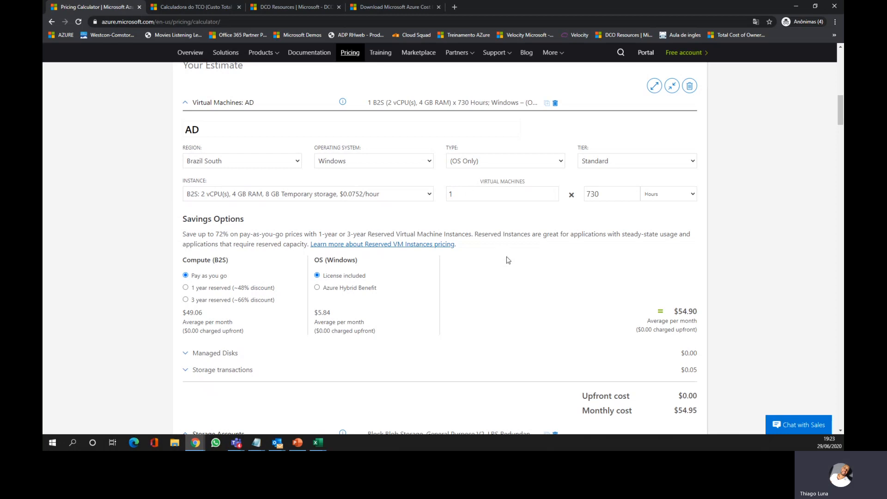
Search the web for "microsoft learn" in a new browser tab and open the Microsoft Learn site.
{"action": "left_click", "coordinate": [455, 8]}
{"action": "type", "text": "m"}
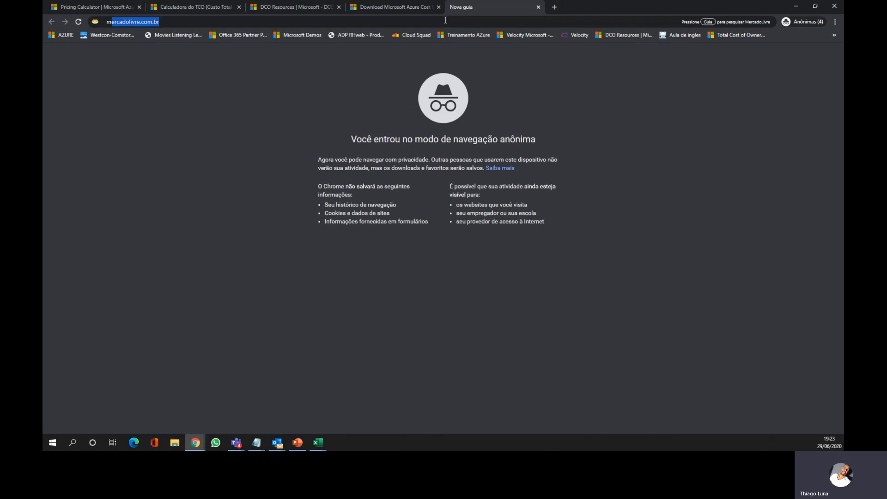
{"action": "type", "text": "icrosft"}
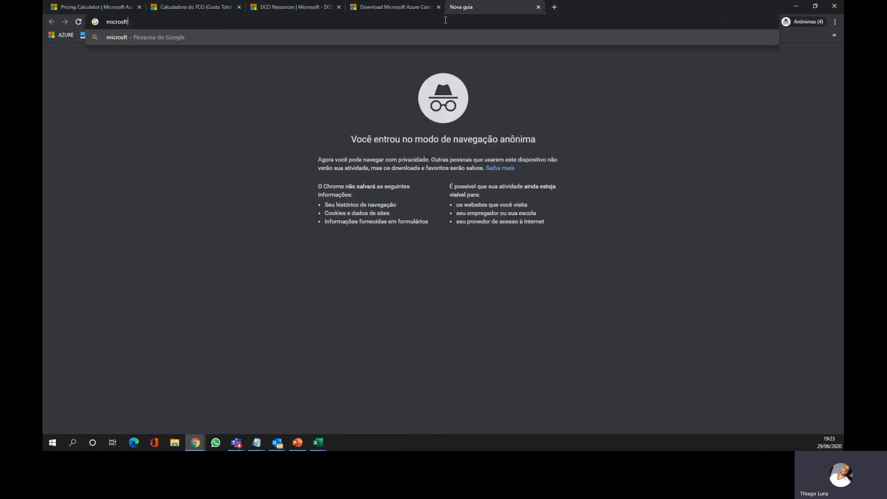
{"action": "key", "text": "BackSpace"}
{"action": "key", "text": "BackSpace"}
{"action": "type", "text": "oft ler"}
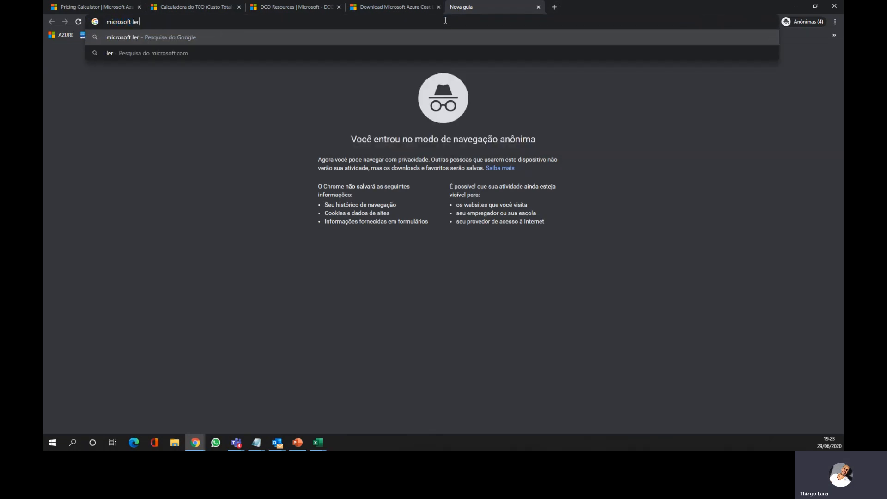
{"action": "key", "text": "BackSpace"}
{"action": "type", "text": "ar"}
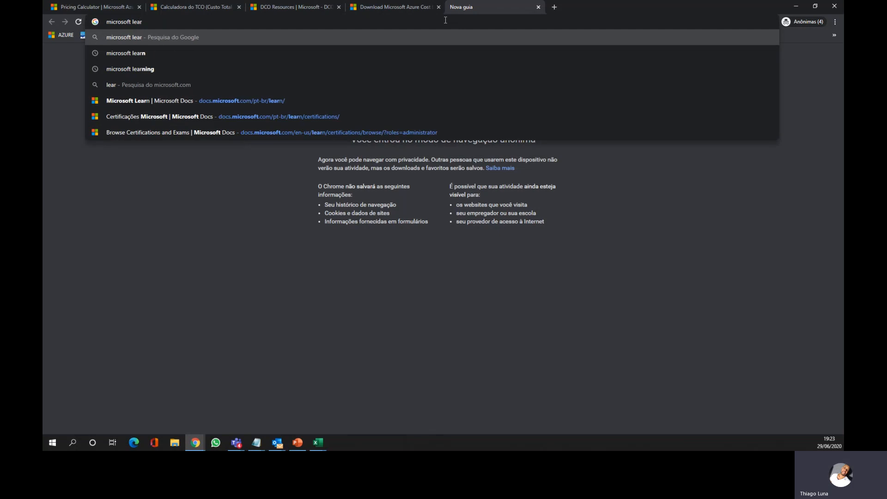
{"action": "type", "text": "n"}
{"action": "key", "text": "Return"}
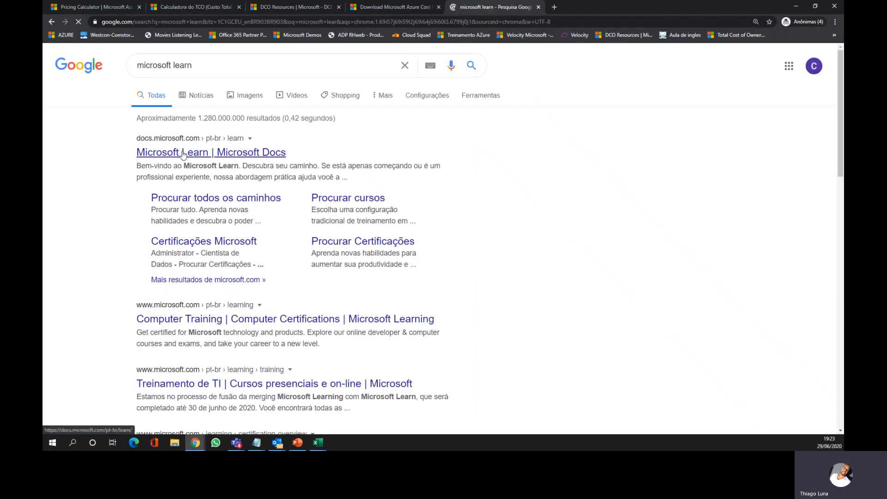
{"action": "left_click", "coordinate": [183, 154]}
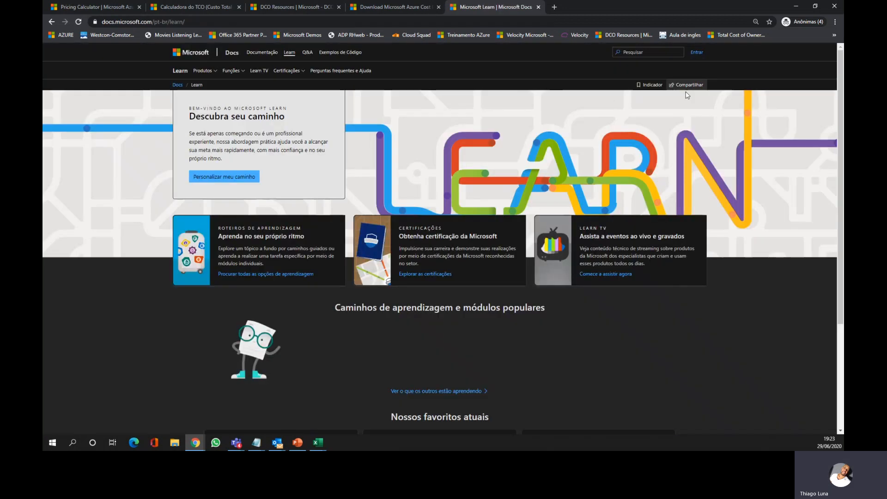
Search Microsoft Docs for "virtual machine" and open the Azure Virtual Machines documentation.
{"action": "left_click", "coordinate": [651, 53]}
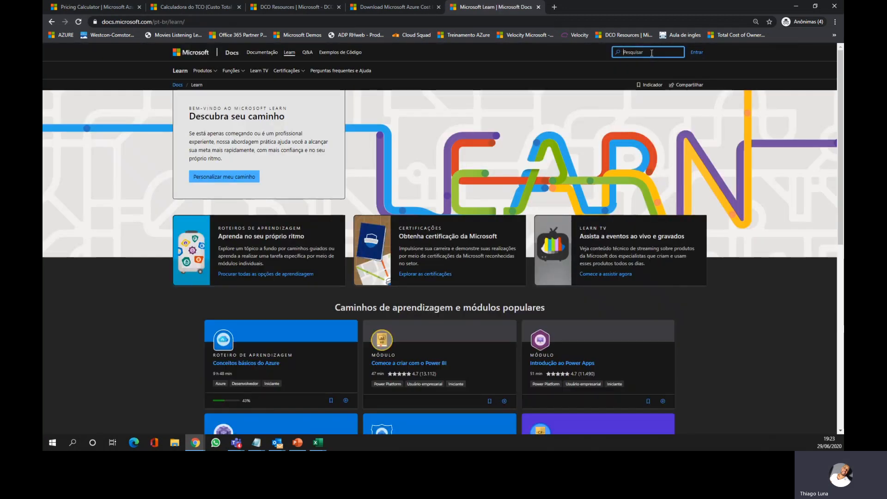
{"action": "type", "text": "maquina"}
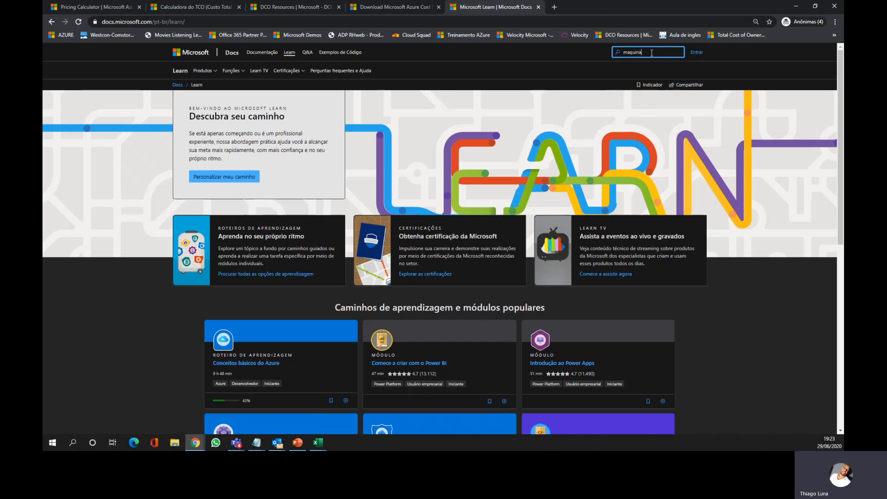
{"action": "type", "text": "vis"}
{"action": "key", "text": "BackSpace"}
{"action": "type", "text": "rtua"}
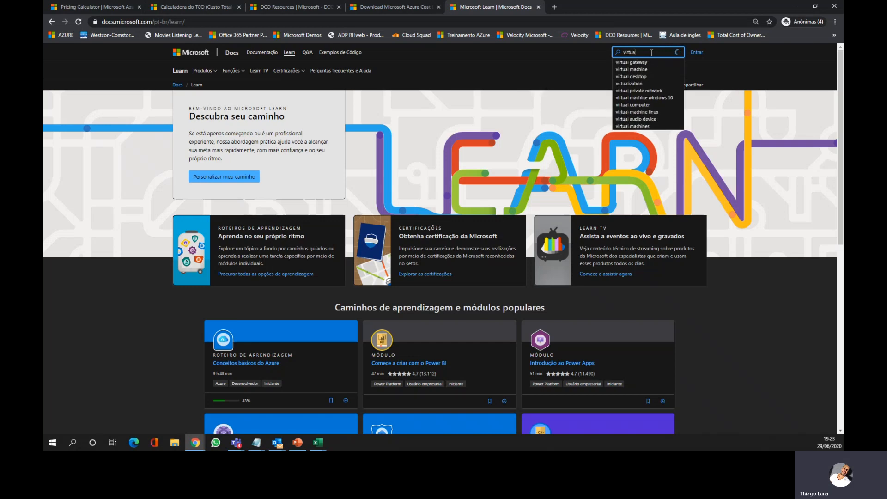
{"action": "type", "text": "l machine"}
{"action": "key", "text": "Return"}
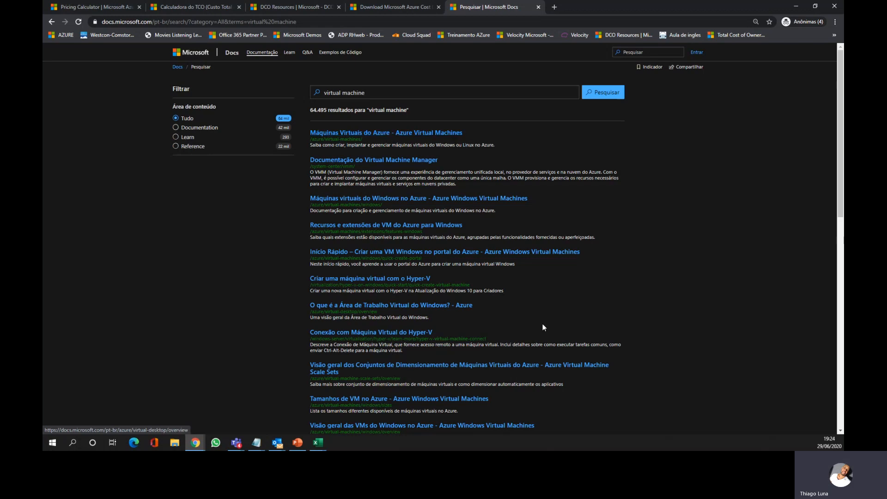
{"action": "scroll", "coordinate": [841, 194], "scroll_direction": "down", "scroll_amount": 1}
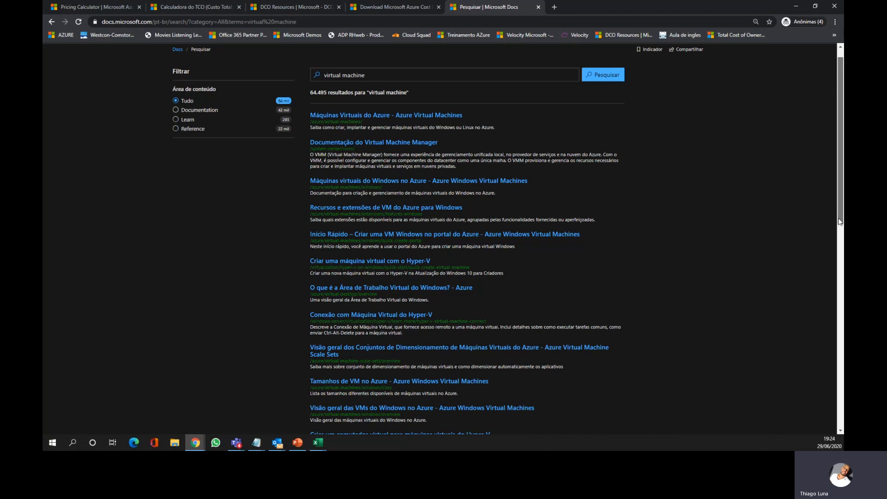
{"action": "left_click_drag", "start_coordinate": [840, 222], "coordinate": [839, 199]}
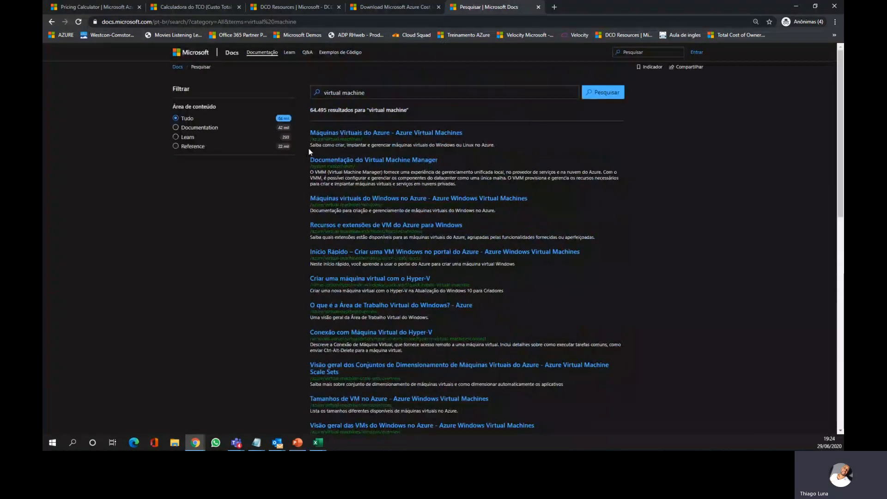
{"action": "left_click", "coordinate": [362, 134]}
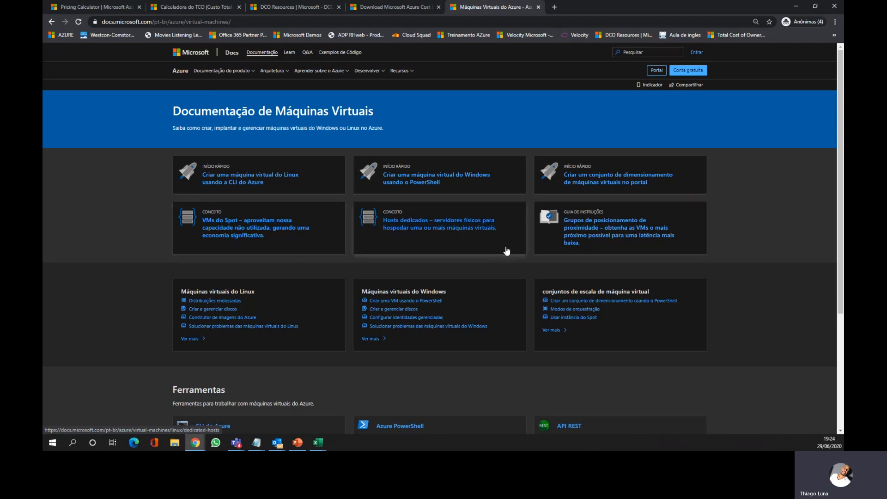
Return to the pricing calculator and set the first Storage Accounts entry to Brazil South, Managed Disks and the S6 64 GiB disk size.
{"action": "left_click", "coordinate": [93, 9]}
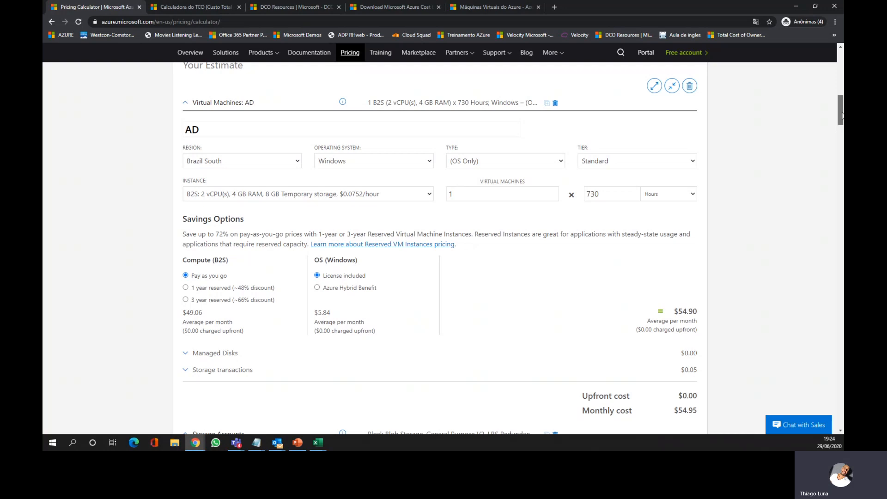
{"action": "left_click_drag", "start_coordinate": [842, 115], "coordinate": [842, 128]}
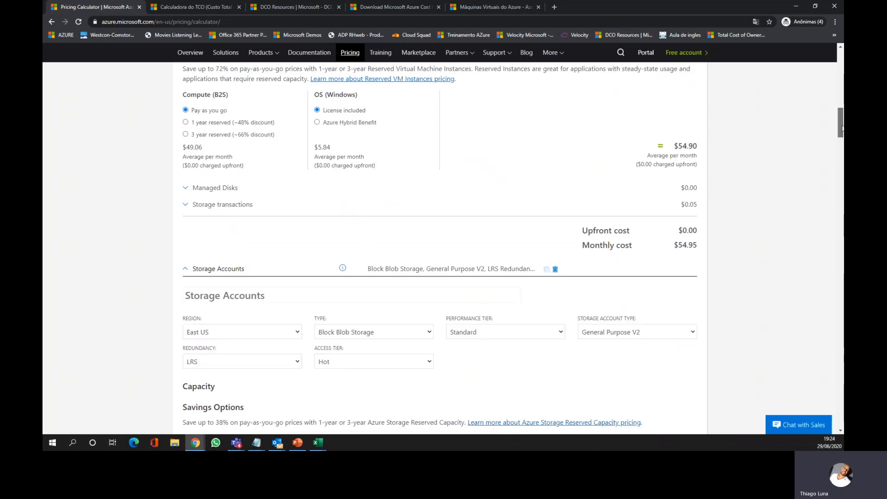
{"action": "left_click", "coordinate": [259, 332]}
{"action": "scroll", "coordinate": [235, 203], "scroll_direction": "up", "scroll_amount": 6}
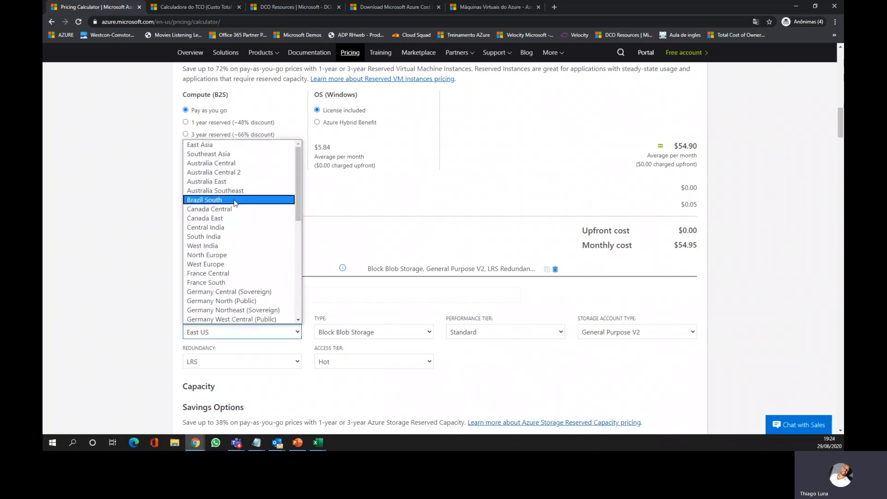
{"action": "left_click", "coordinate": [235, 200]}
{"action": "left_click", "coordinate": [414, 338]}
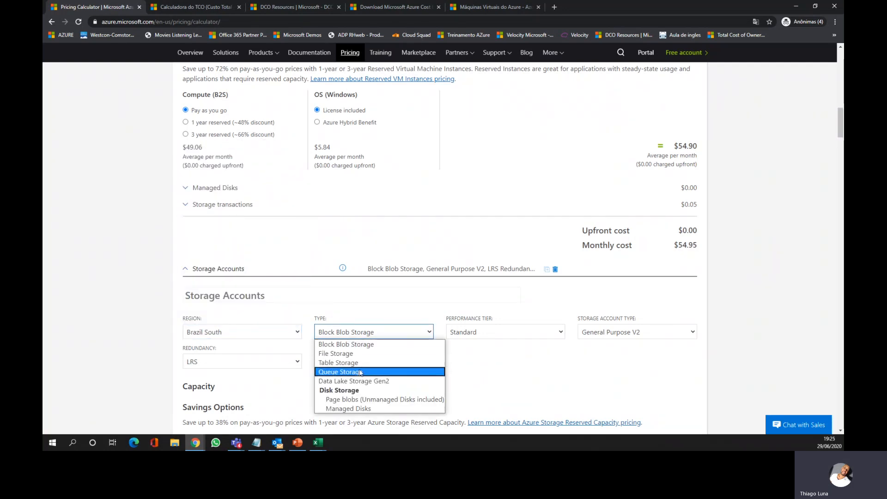
{"action": "left_click", "coordinate": [369, 409]}
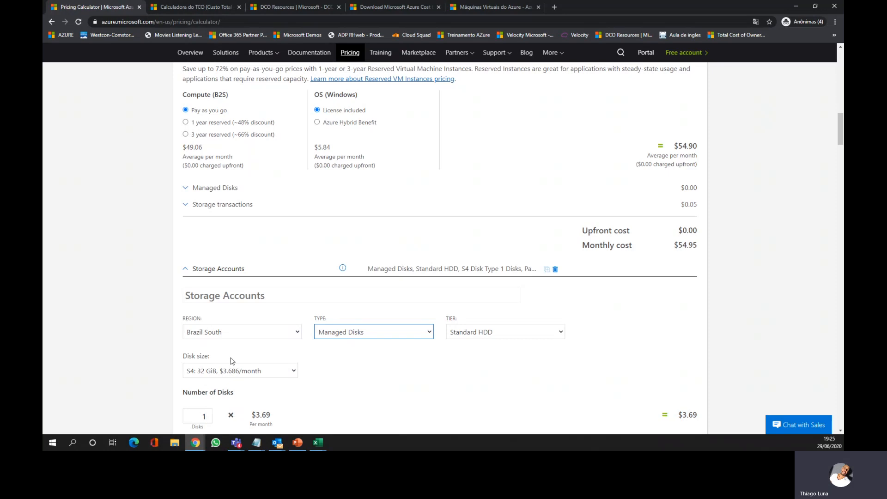
{"action": "left_click", "coordinate": [230, 372]}
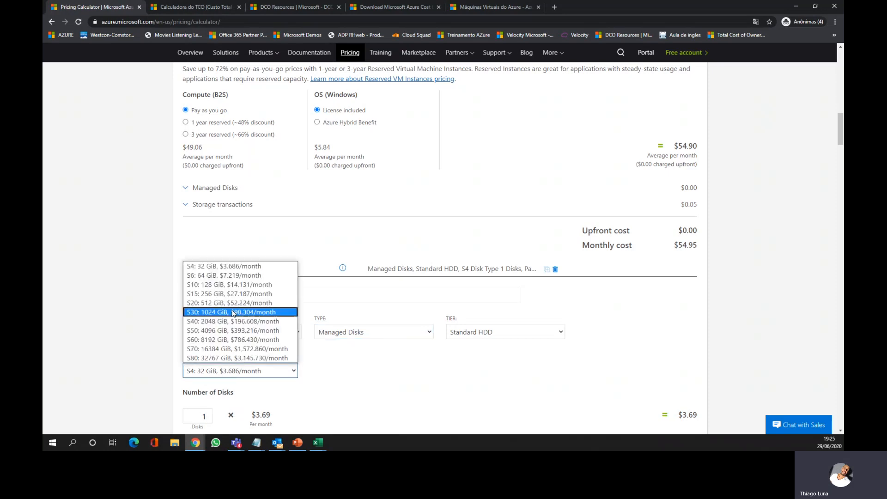
{"action": "left_click", "coordinate": [230, 277]}
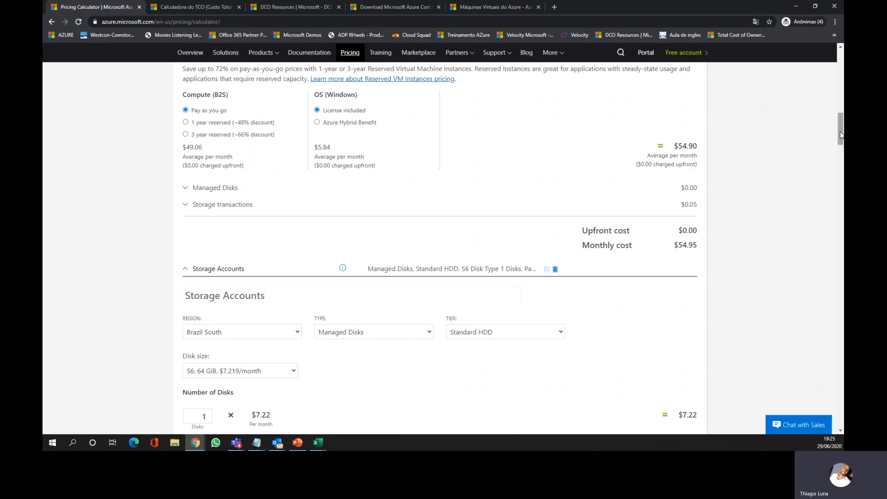
Name the second Virtual Machines entry "File" and set its region to Brazil South.
{"action": "left_click_drag", "start_coordinate": [840, 132], "coordinate": [838, 170]}
{"action": "left_click", "coordinate": [297, 154]}
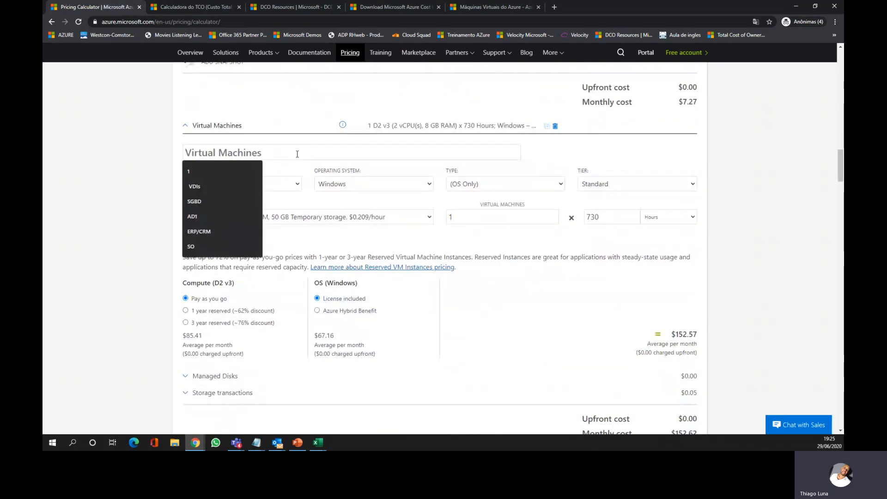
{"action": "type", "text": "File"}
{"action": "left_click", "coordinate": [248, 189]}
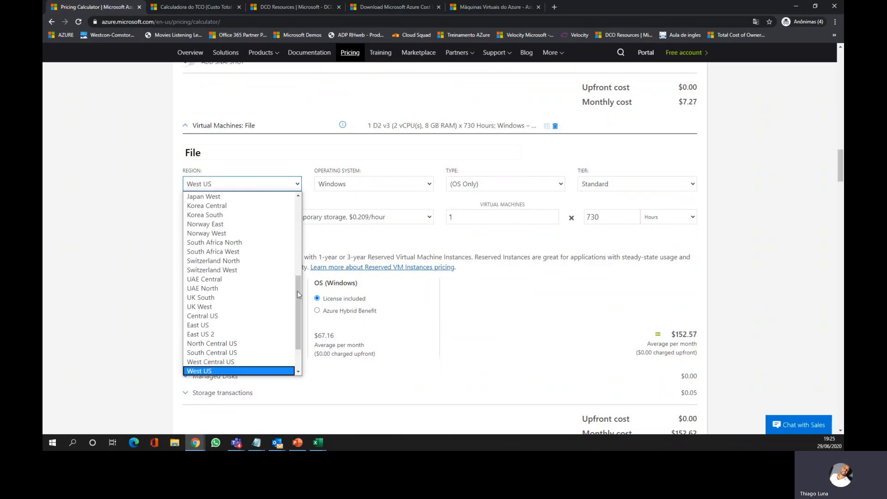
{"action": "scroll", "coordinate": [298, 296], "scroll_direction": "up", "scroll_amount": 4}
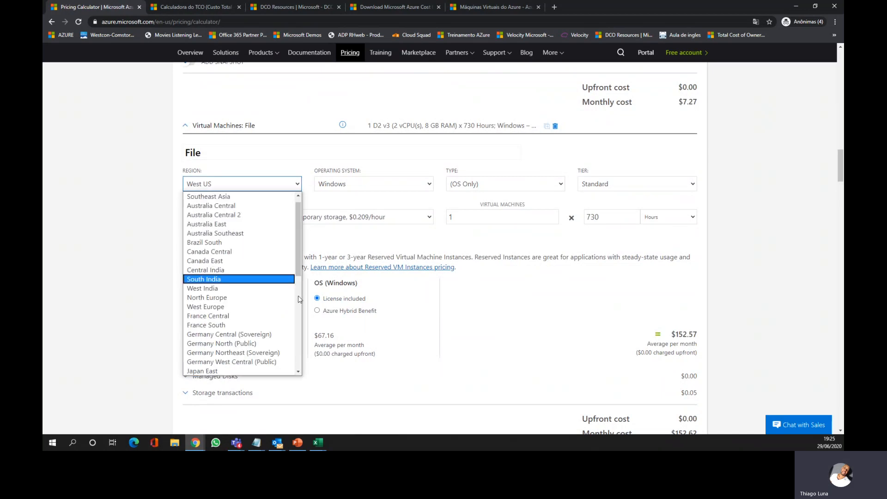
{"action": "left_click", "coordinate": [203, 242]}
{"action": "left_click", "coordinate": [322, 218]}
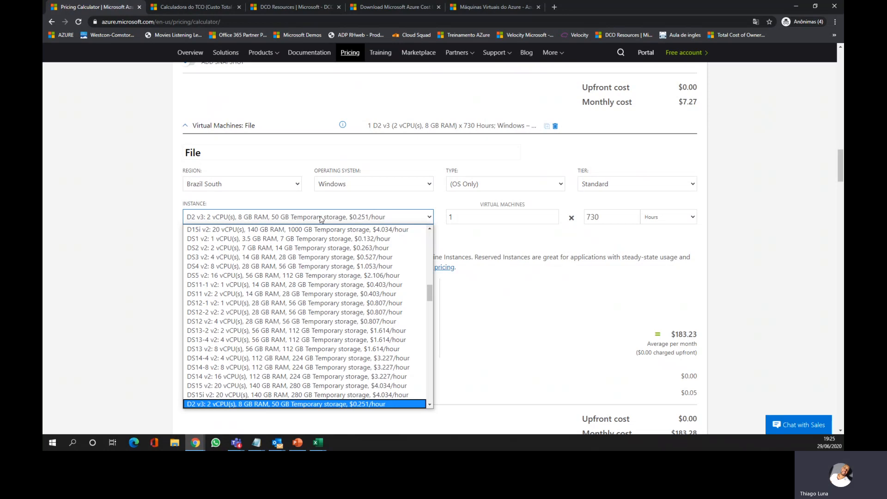
{"action": "left_click", "coordinate": [323, 219]}
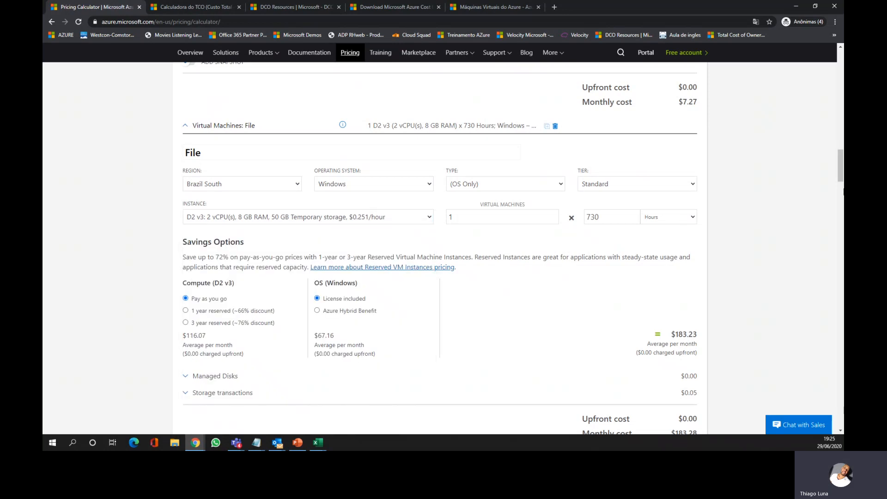
Set the second Storage Accounts entry, below the File virtual machine, to Managed Disks, Standard SSD tier and the E30 1024 GiB disk size.
{"action": "left_click_drag", "start_coordinate": [841, 175], "coordinate": [839, 208]}
{"action": "left_click", "coordinate": [396, 110]}
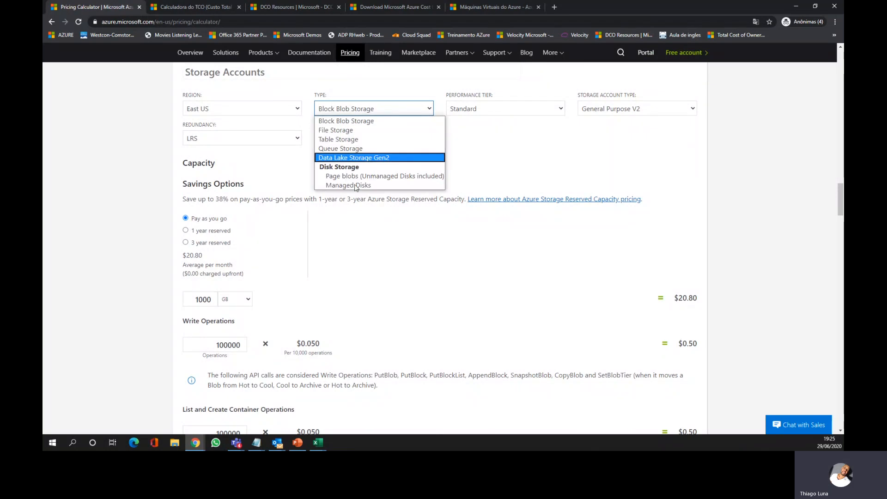
{"action": "left_click", "coordinate": [355, 185]}
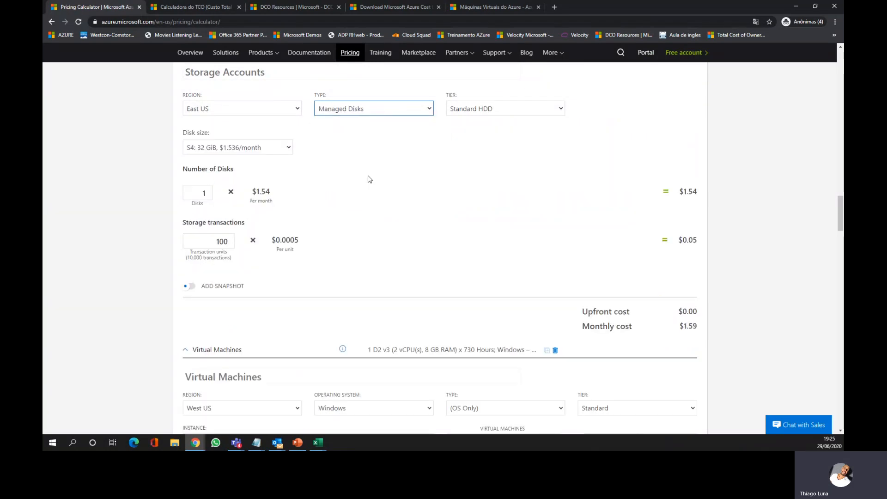
{"action": "left_click", "coordinate": [519, 112]}
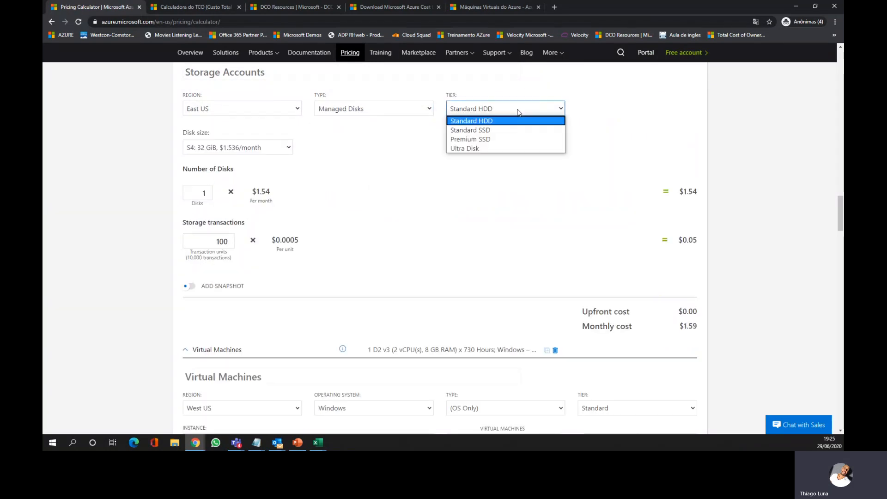
{"action": "left_click", "coordinate": [481, 129]}
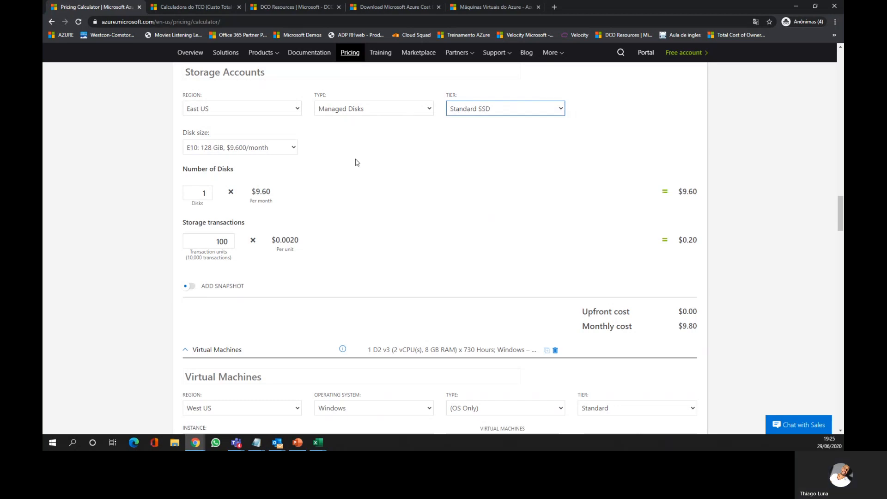
{"action": "left_click", "coordinate": [262, 150]}
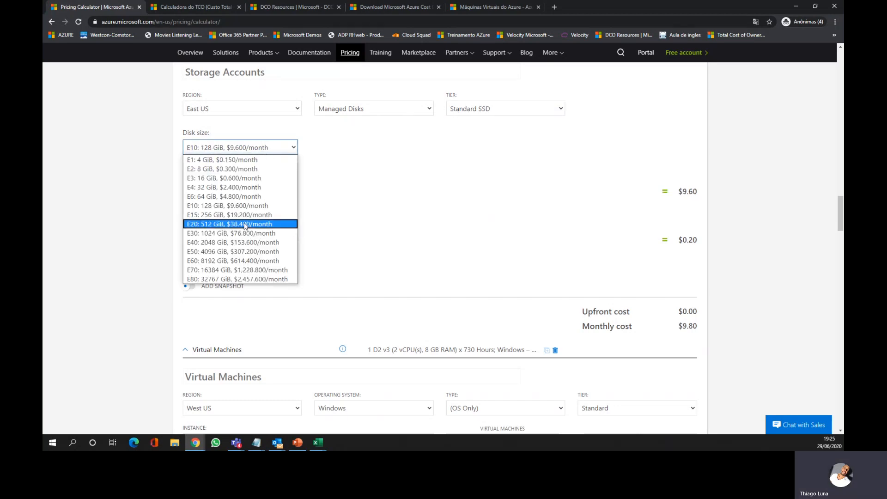
{"action": "left_click", "coordinate": [239, 234]}
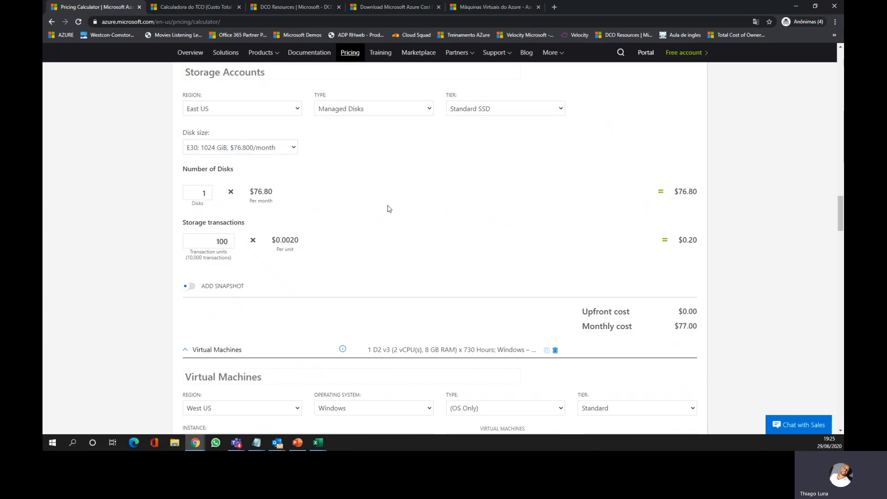
Change the region of the second Storage Accounts entry to Brazil South.
{"action": "left_click", "coordinate": [210, 107]}
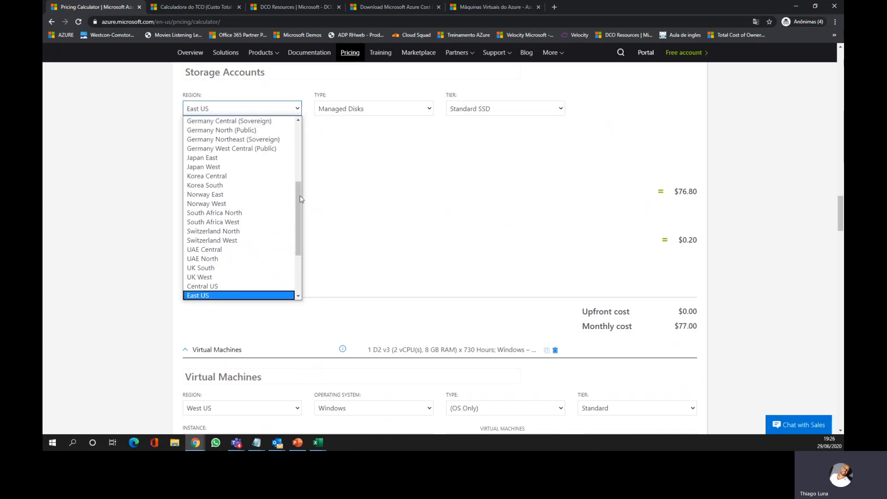
{"action": "scroll", "coordinate": [302, 182], "scroll_direction": "up", "scroll_amount": 3}
{"action": "scroll", "coordinate": [240, 166], "scroll_direction": "up", "scroll_amount": 5}
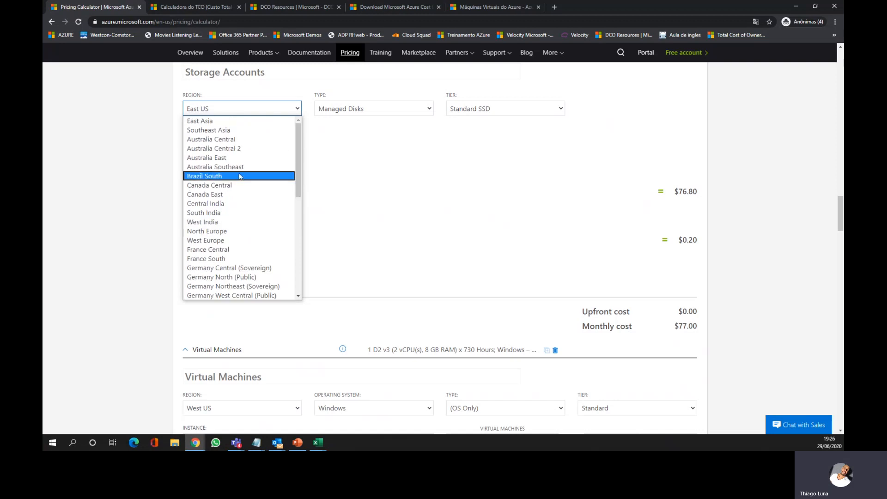
{"action": "left_click", "coordinate": [240, 176]}
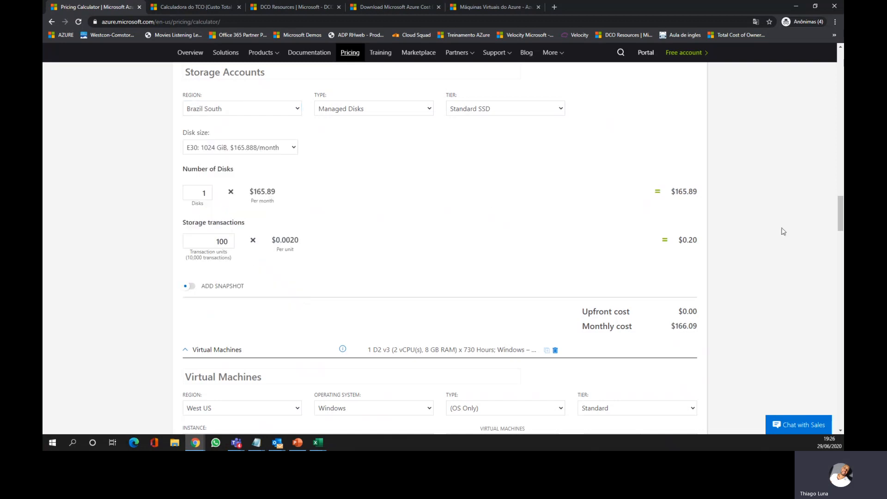
Set the third Virtual Machines entry's region to Brazil South and name the entry "SQL".
{"action": "left_click_drag", "start_coordinate": [842, 220], "coordinate": [843, 243]}
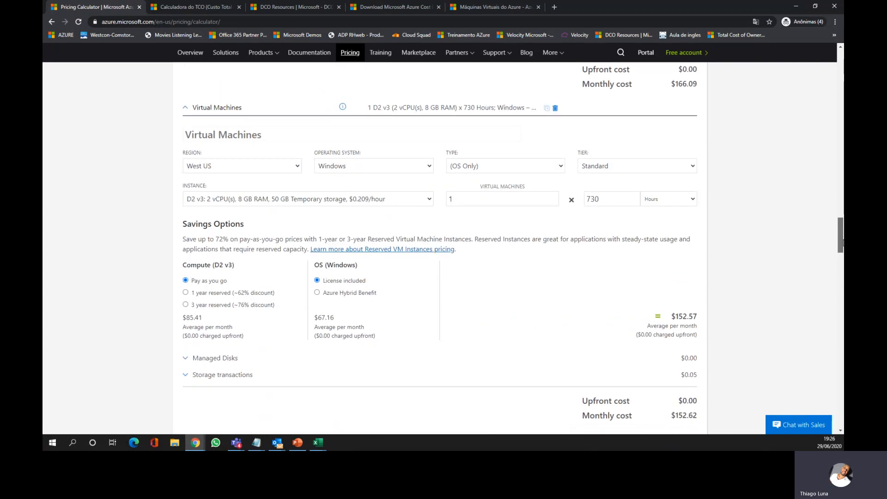
{"action": "left_click", "coordinate": [253, 163]}
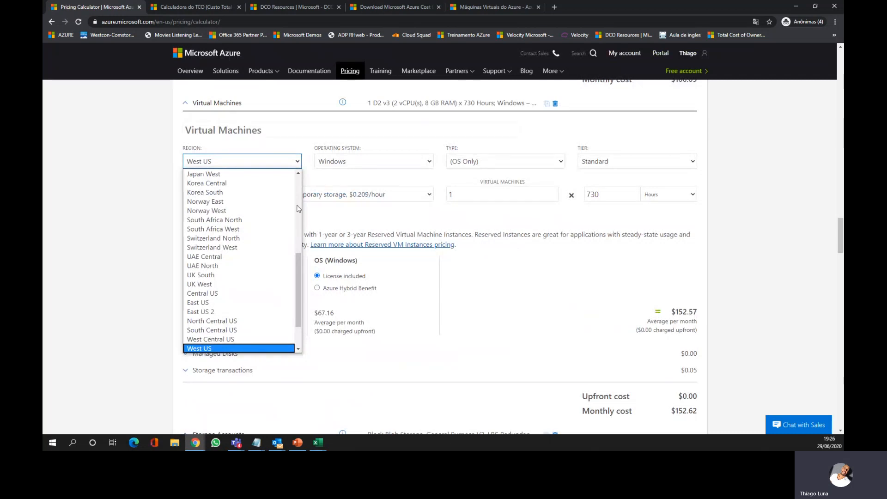
{"action": "scroll", "coordinate": [298, 209], "scroll_direction": "up", "scroll_amount": 3}
{"action": "scroll", "coordinate": [297, 230], "scroll_direction": "up", "scroll_amount": 5}
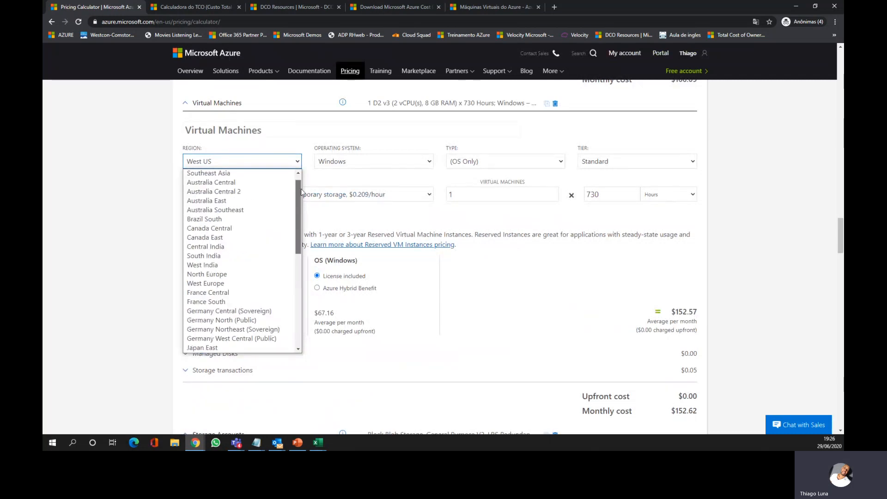
{"action": "left_click", "coordinate": [240, 131]}
{"action": "type", "text": "S"}
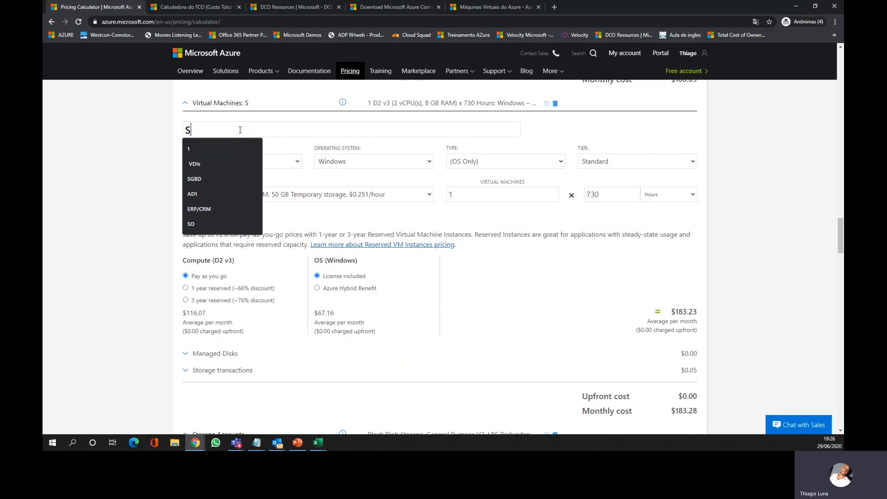
{"action": "type", "text": "QL"}
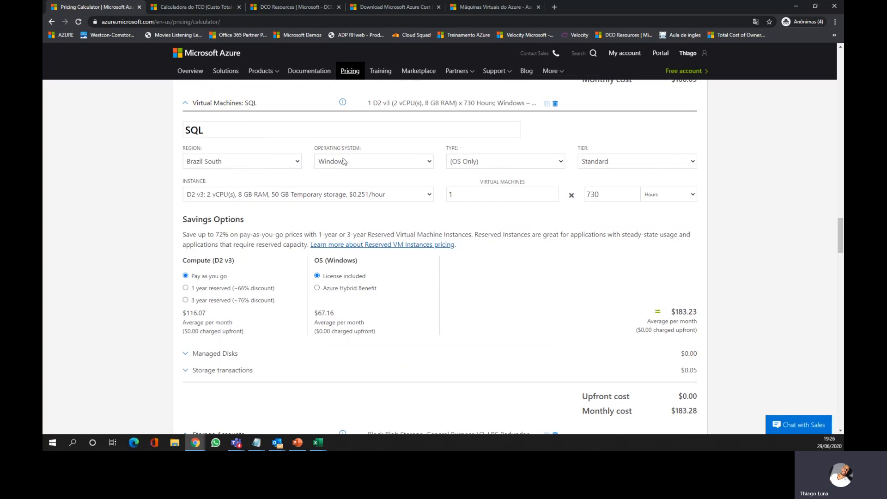
Set the SQL virtual machine's type to SQL Server with the SQL Standard license.
{"action": "left_click", "coordinate": [476, 163]}
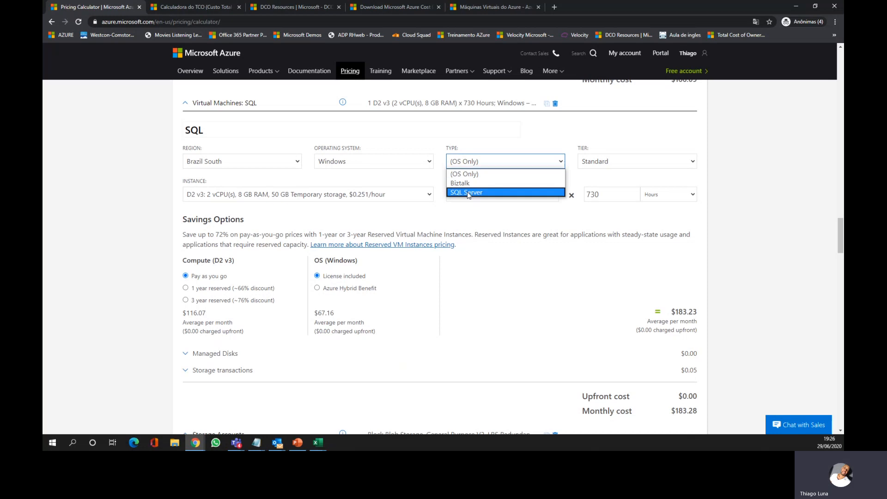
{"action": "left_click", "coordinate": [468, 193]}
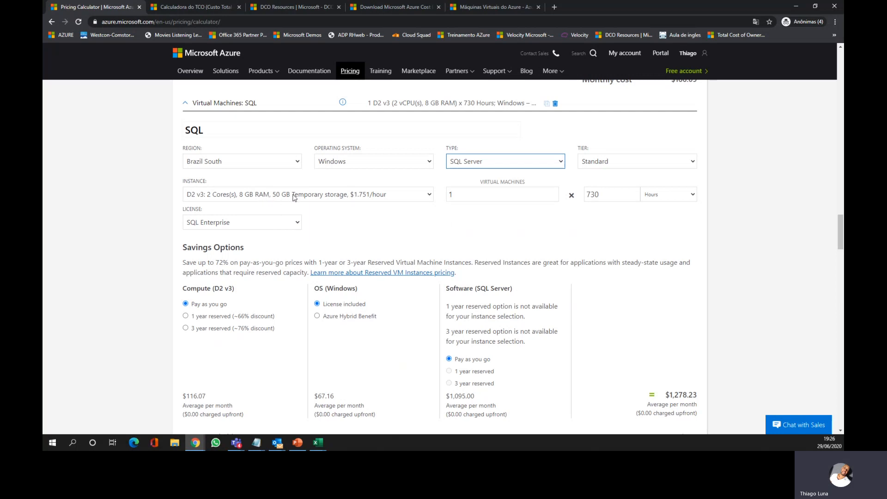
{"action": "left_click", "coordinate": [287, 224]}
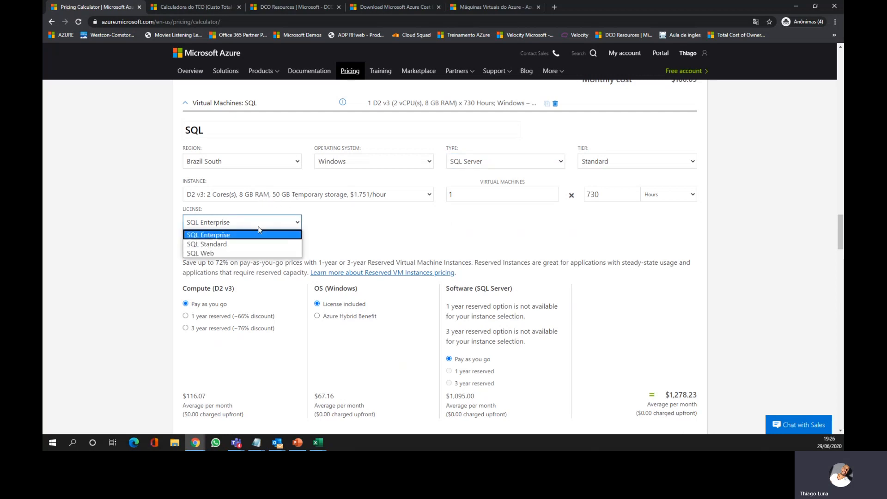
{"action": "left_click", "coordinate": [222, 245]}
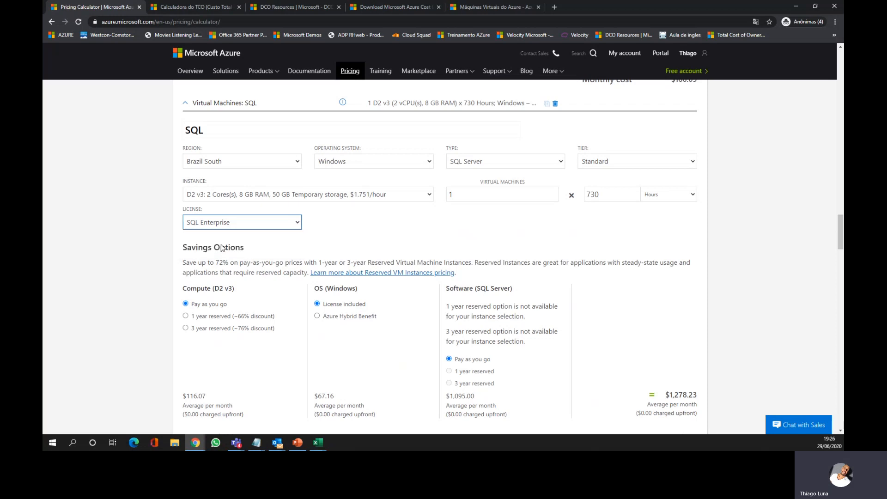
{"action": "left_click", "coordinate": [431, 231]}
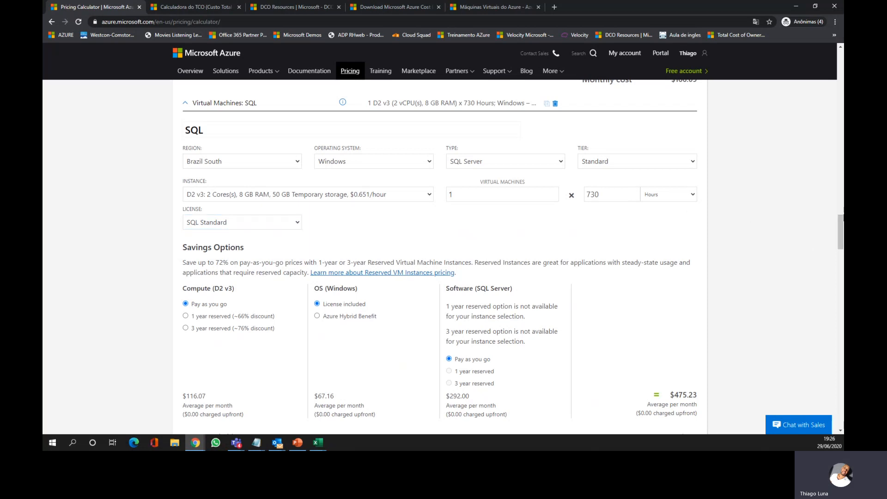
Set the region of the third Storage Accounts entry, below the SQL virtual machine, to Brazil South.
{"action": "left_click_drag", "start_coordinate": [839, 229], "coordinate": [841, 257]}
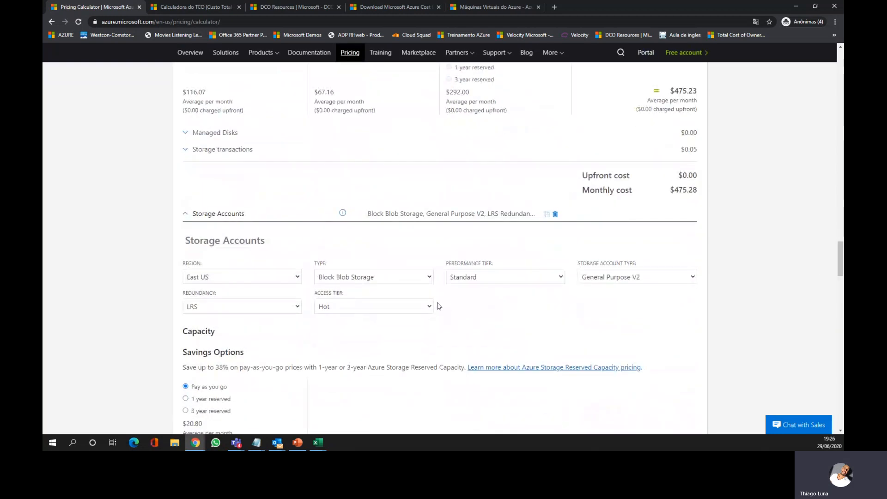
{"action": "left_click", "coordinate": [268, 279]}
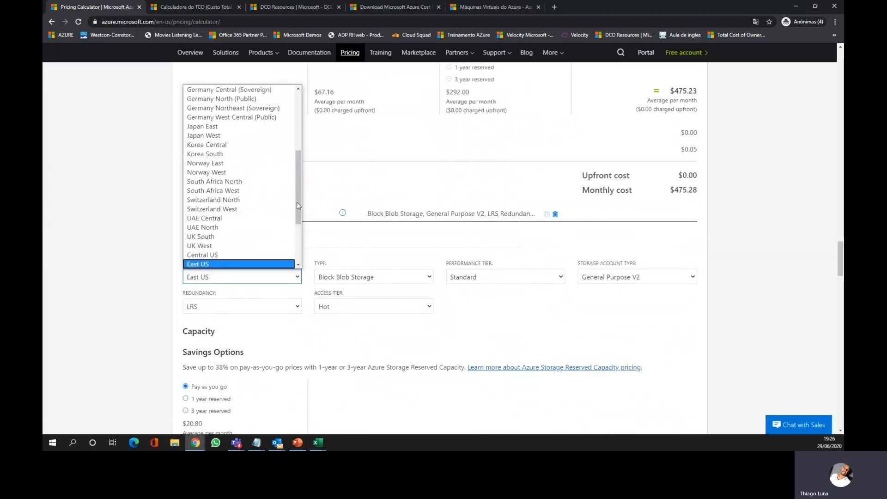
{"action": "scroll", "coordinate": [304, 146], "scroll_direction": "up", "scroll_amount": 1}
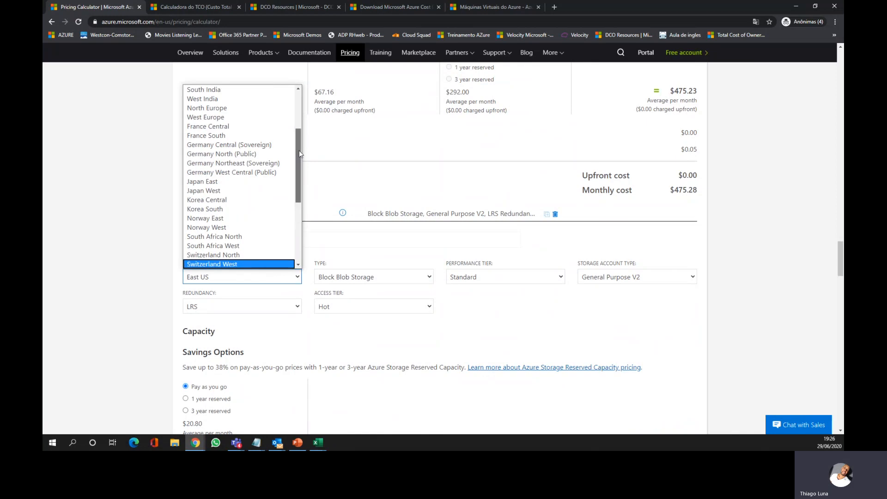
{"action": "left_click_drag", "start_coordinate": [299, 151], "coordinate": [303, 112]}
{"action": "left_click", "coordinate": [253, 145]}
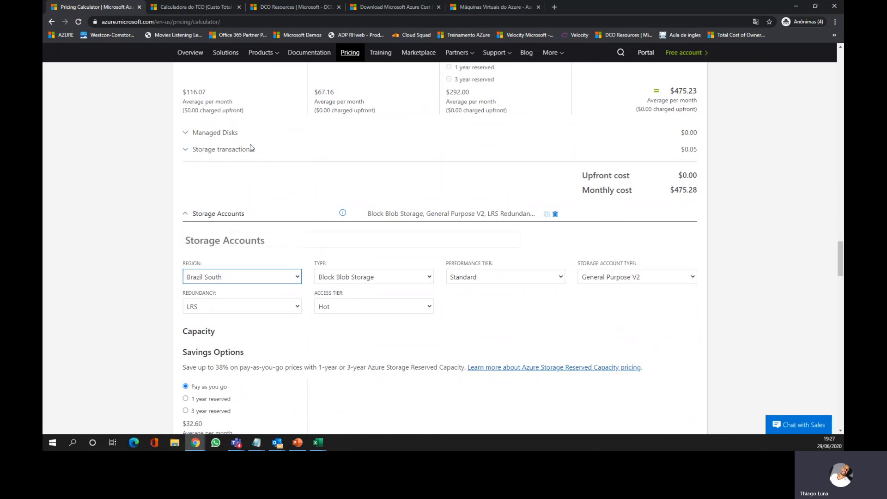
Configure the third Storage Accounts entry as Managed Disks with the Standard SSD tier and the E30 1024 GiB disk size.
{"action": "left_click", "coordinate": [380, 280]}
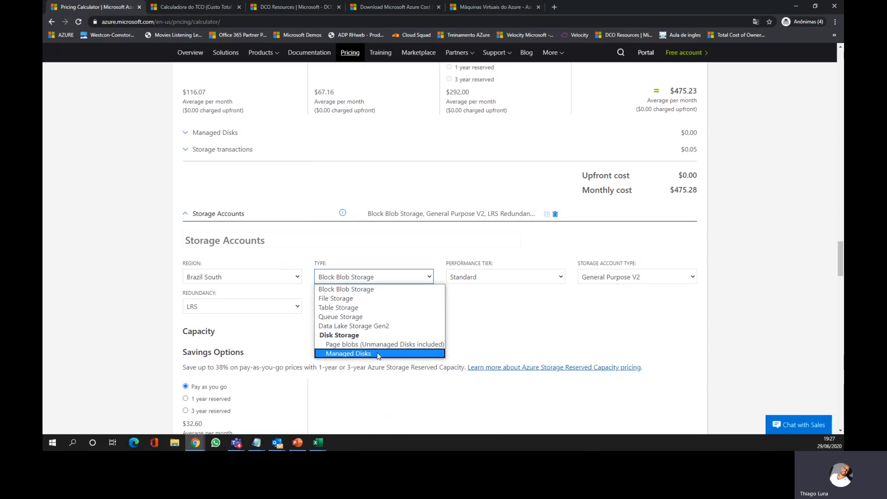
{"action": "left_click", "coordinate": [378, 354]}
{"action": "left_click", "coordinate": [536, 280]}
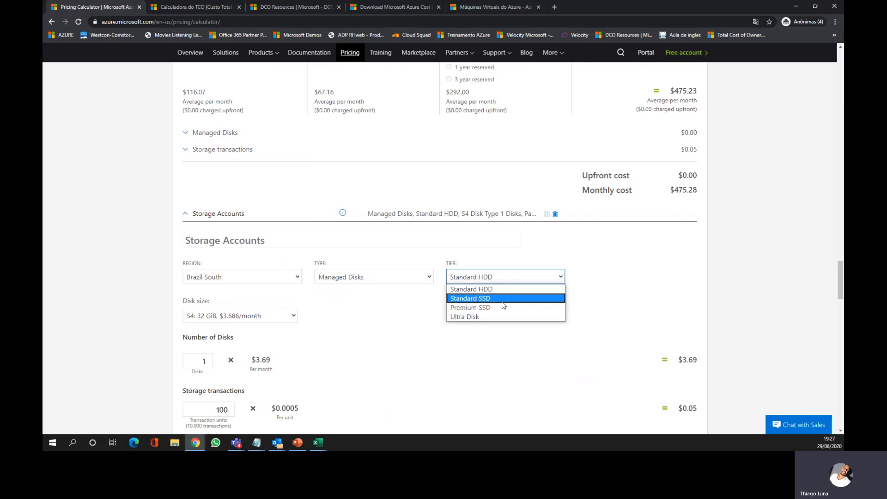
{"action": "left_click", "coordinate": [503, 299]}
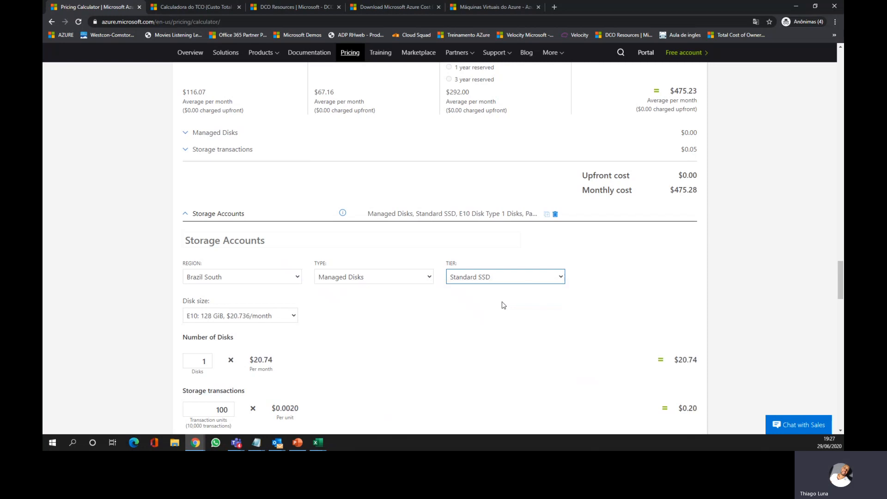
{"action": "left_click", "coordinate": [238, 319]}
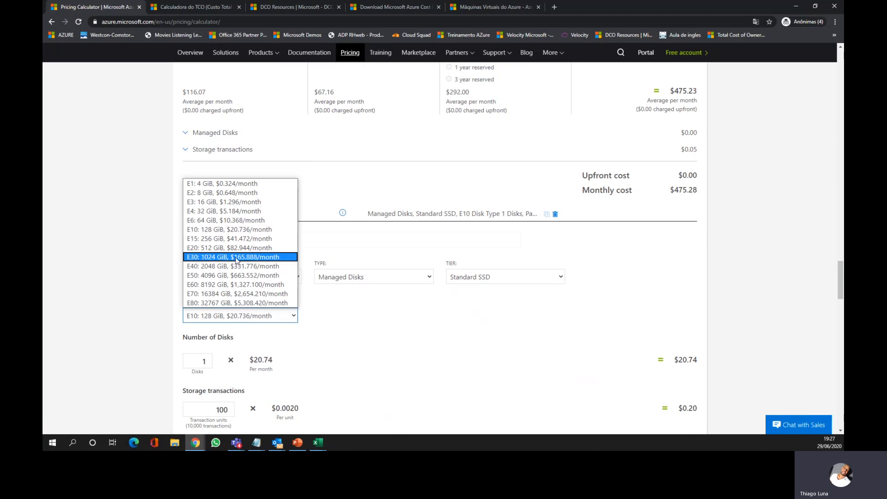
{"action": "left_click", "coordinate": [236, 258]}
{"action": "left_click", "coordinate": [360, 356]}
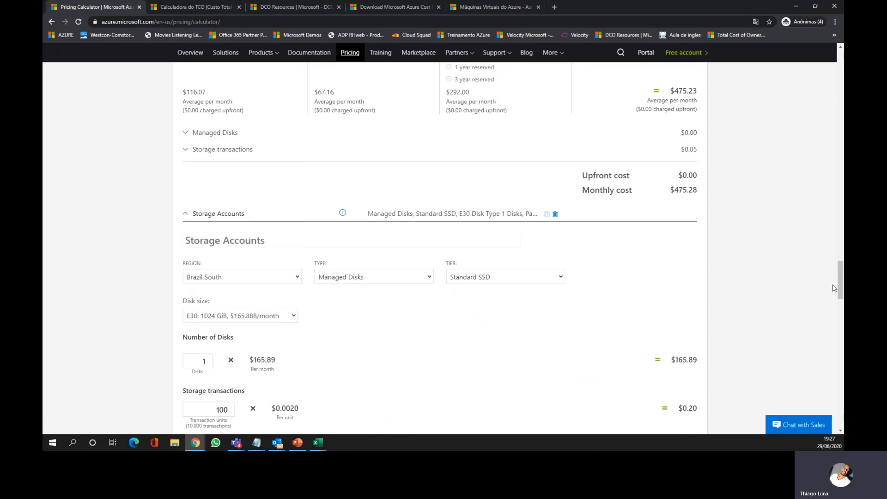
Check the estimated monthly cost at the end of the estimate.
{"action": "left_click_drag", "start_coordinate": [838, 284], "coordinate": [840, 392]}
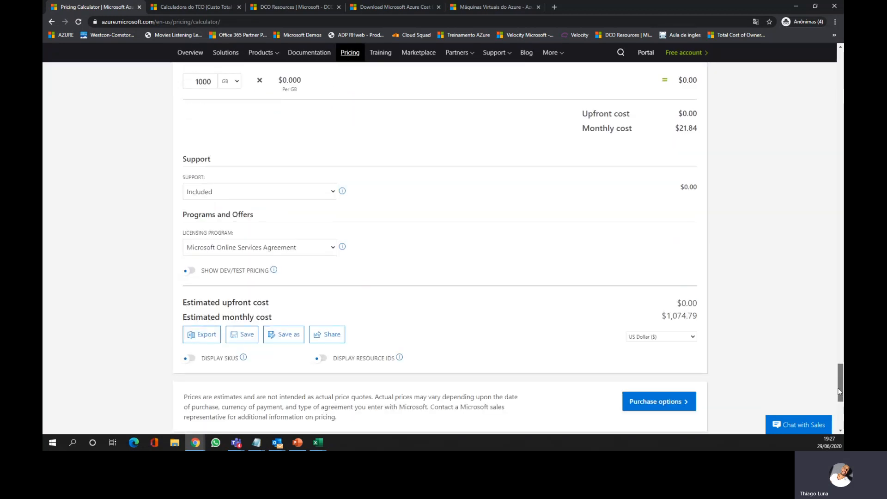
{"action": "left_click_drag", "start_coordinate": [661, 312], "coordinate": [699, 317]}
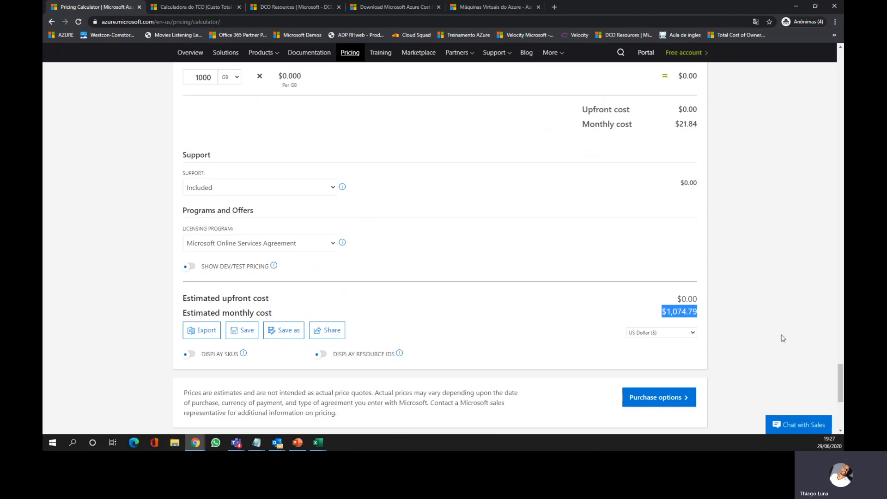
Add Azure Backup from the Management and Governance products to the estimate and go to its new entry.
{"action": "left_click_drag", "start_coordinate": [841, 380], "coordinate": [840, 75]}
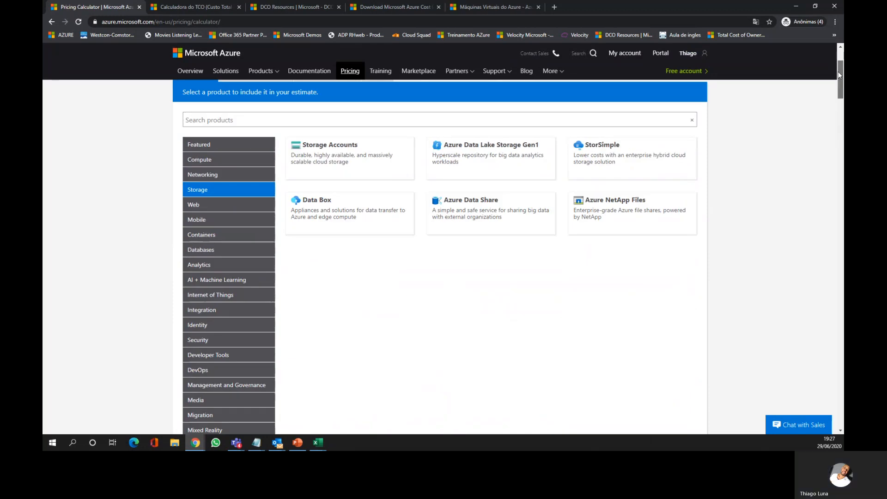
{"action": "left_click_drag", "start_coordinate": [840, 75], "coordinate": [840, 79]}
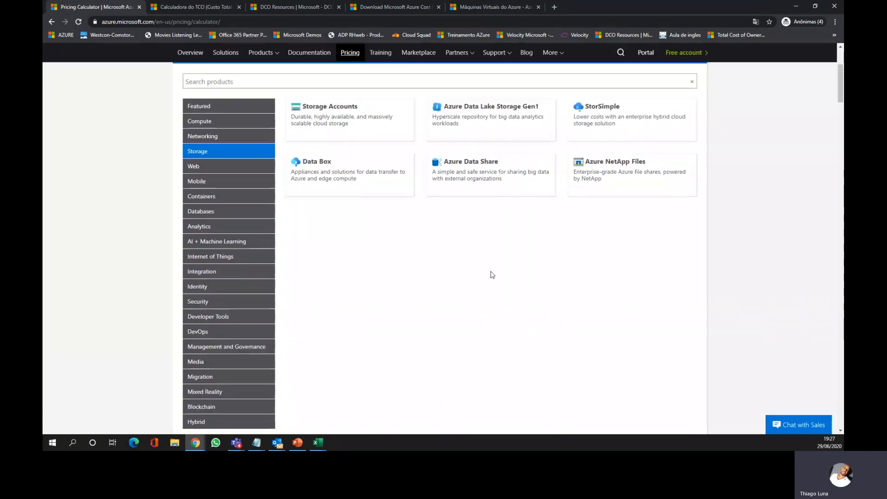
{"action": "left_click", "coordinate": [233, 349]}
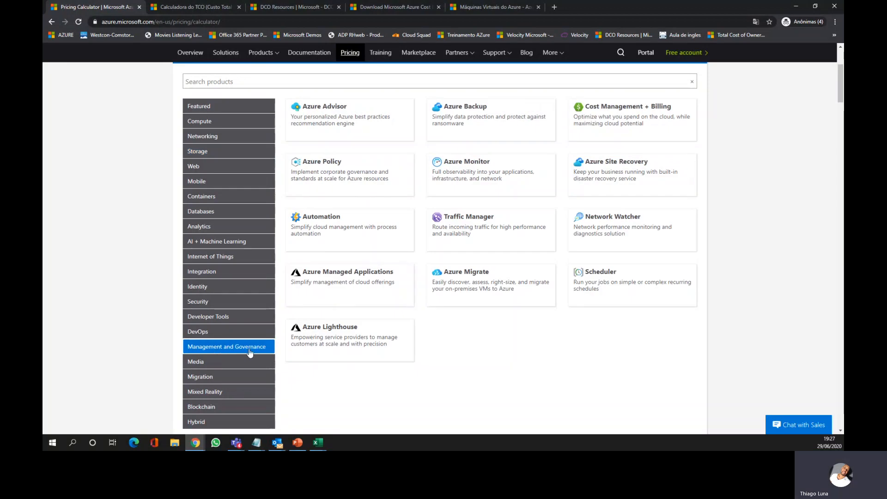
{"action": "left_click", "coordinate": [459, 128]}
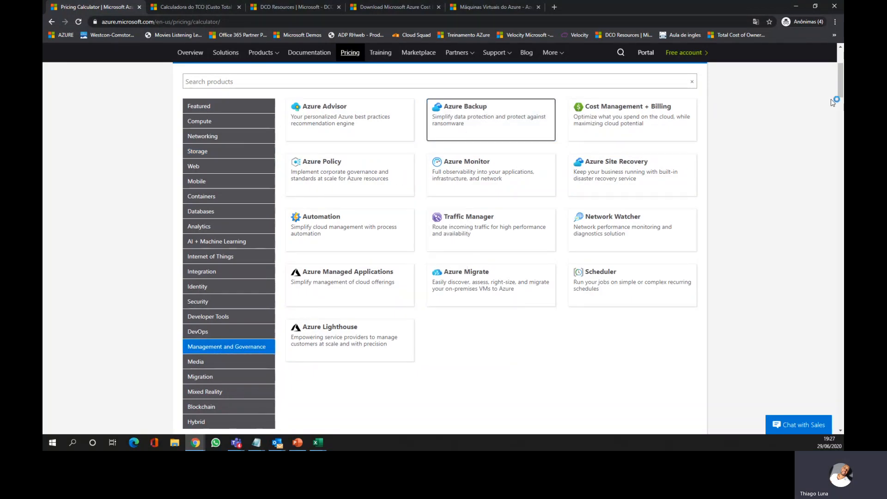
{"action": "left_click", "coordinate": [802, 343]}
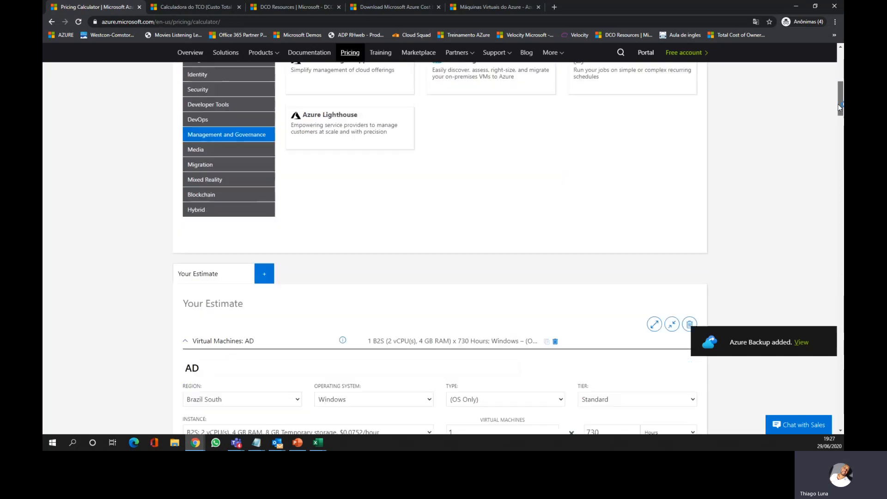
Set the Azure Backup entry to the Brazil South region with 3 VMs of 200 GB each.
{"action": "left_click", "coordinate": [802, 343]}
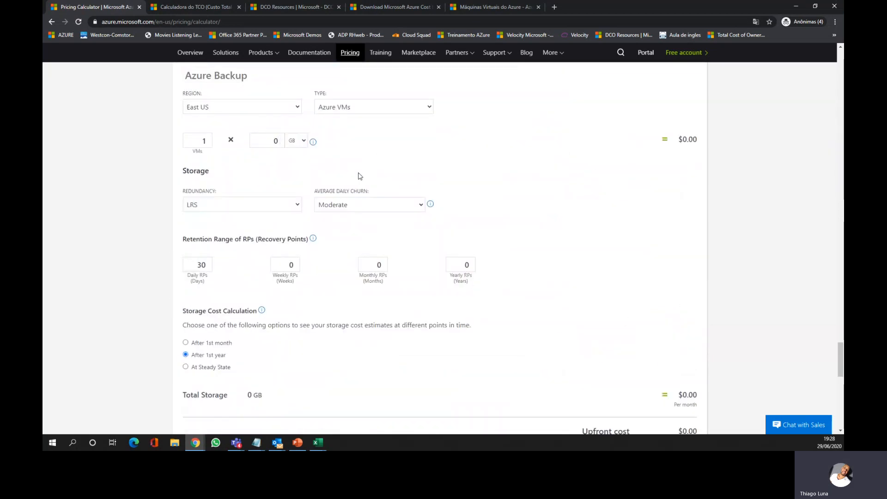
{"action": "left_click", "coordinate": [268, 112]}
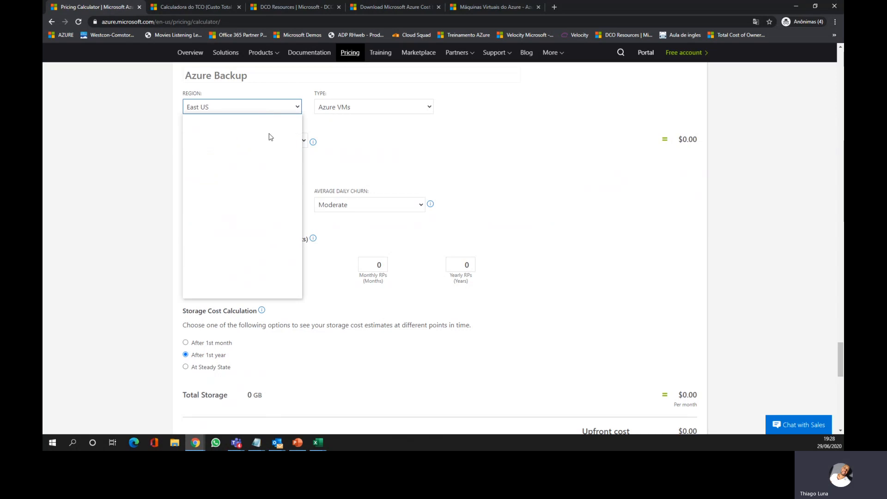
{"action": "left_click_drag", "start_coordinate": [298, 225], "coordinate": [299, 155]}
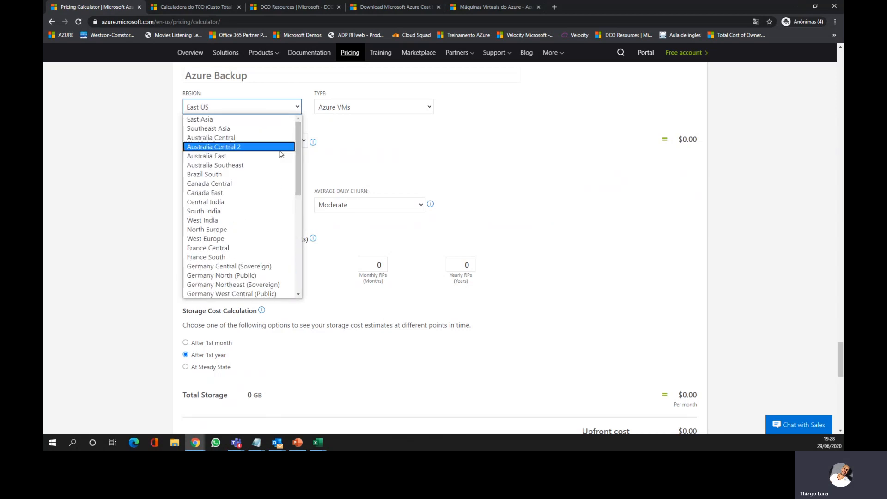
{"action": "left_click", "coordinate": [243, 175]}
{"action": "left_click_drag", "start_coordinate": [389, 133], "coordinate": [443, 173]}
{"action": "double_click", "coordinate": [208, 141]}
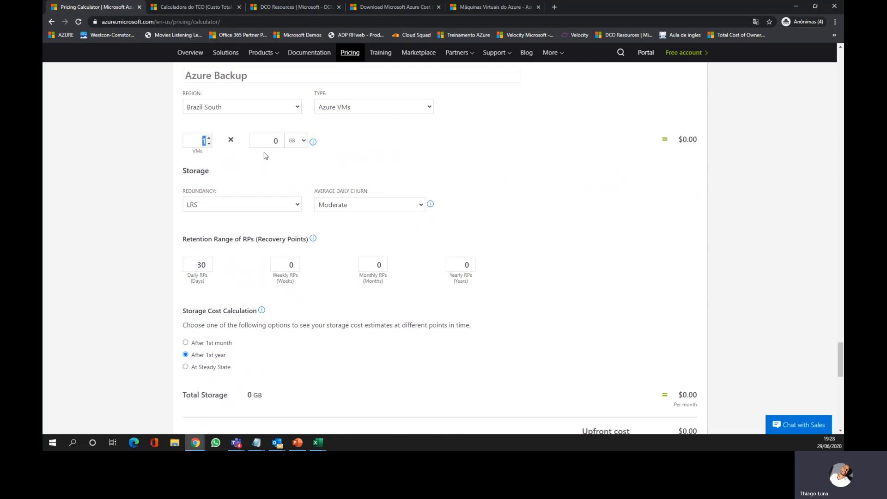
{"action": "double_click", "coordinate": [276, 141]}
{"action": "type", "text": "200"}
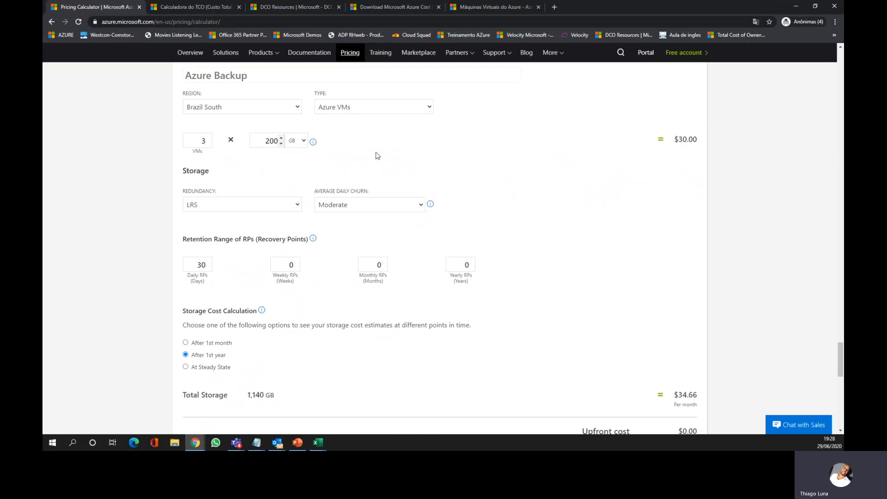
Set the backup's daily recovery point retention to 0 days.
{"action": "left_click", "coordinate": [478, 164]}
{"action": "left_click_drag", "start_coordinate": [191, 269], "coordinate": [237, 269]}
{"action": "type", "text": "0"}
Switch to the Azure TCO calculator and try to advance without defining any workloads.
{"action": "left_click_drag", "start_coordinate": [839, 361], "coordinate": [841, 103]}
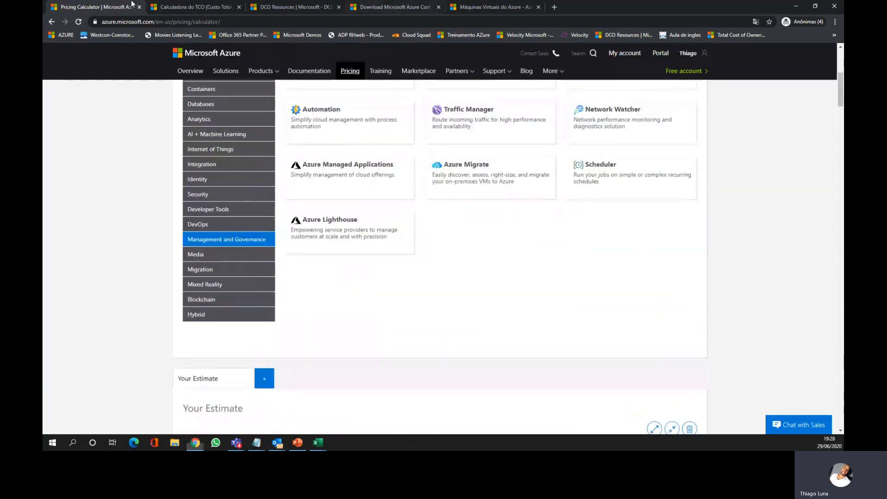
{"action": "left_click", "coordinate": [182, 8]}
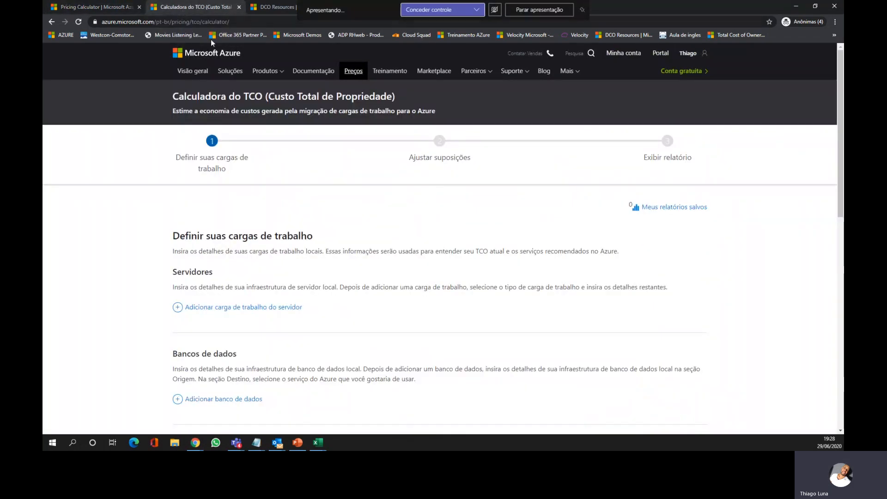
{"action": "left_click_drag", "start_coordinate": [840, 129], "coordinate": [740, 251]}
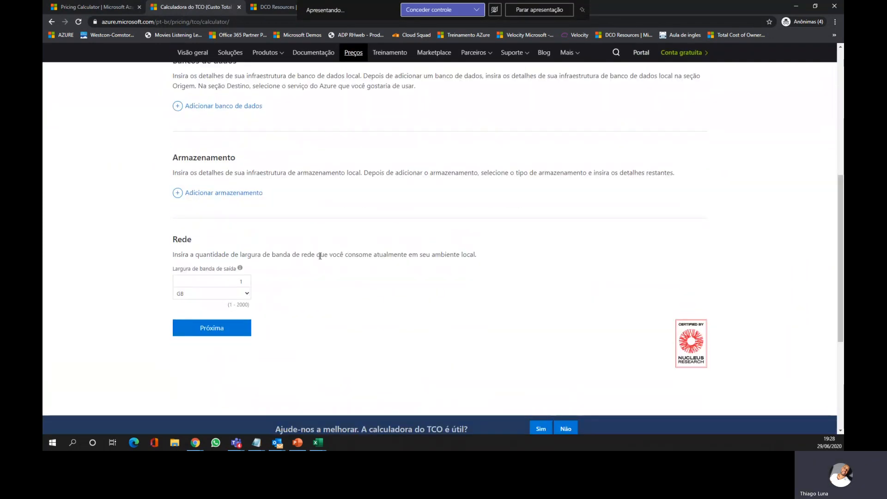
{"action": "left_click", "coordinate": [220, 332]}
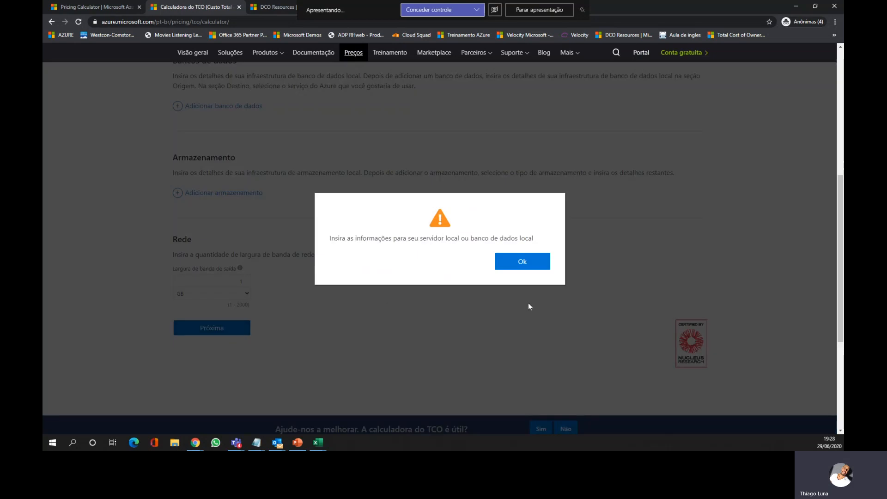
{"action": "left_click", "coordinate": [522, 264]}
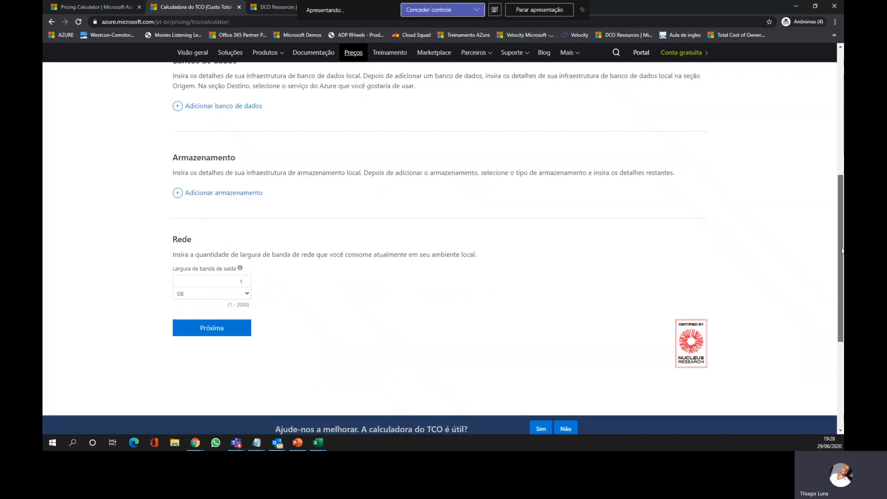
{"action": "scroll", "coordinate": [842, 251], "scroll_direction": "up", "scroll_amount": 4}
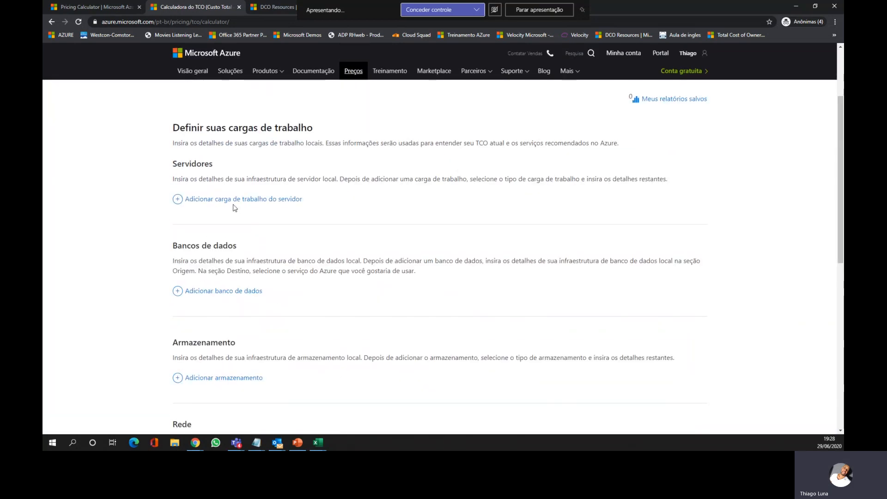
Add one server workload, one database and one storage entry with their default settings to the TCO calculation.
{"action": "left_click", "coordinate": [237, 199]}
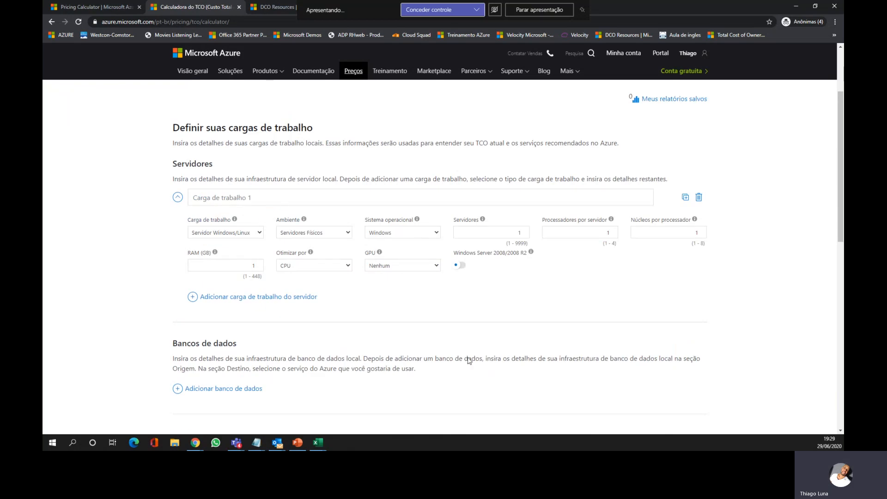
{"action": "left_click", "coordinate": [237, 389]}
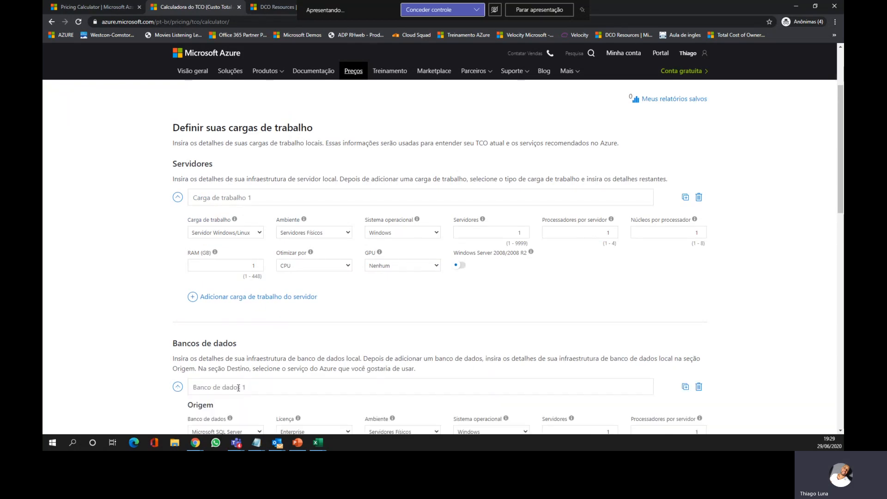
{"action": "left_click_drag", "start_coordinate": [840, 171], "coordinate": [828, 232]}
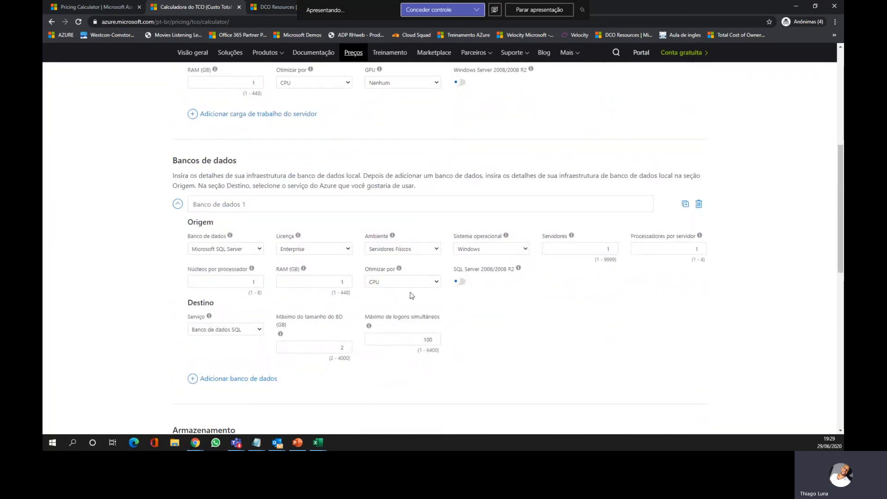
{"action": "left_click_drag", "start_coordinate": [839, 240], "coordinate": [839, 297]}
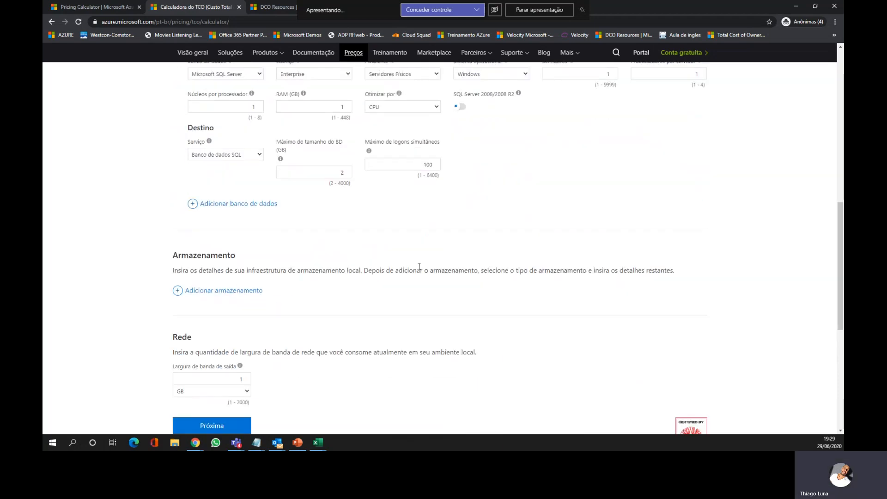
{"action": "left_click", "coordinate": [223, 290]}
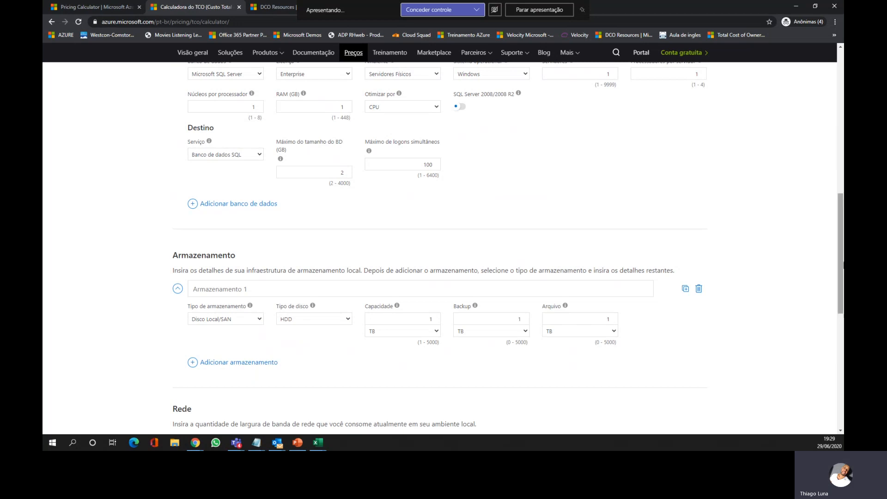
{"action": "left_click_drag", "start_coordinate": [840, 271], "coordinate": [836, 306]}
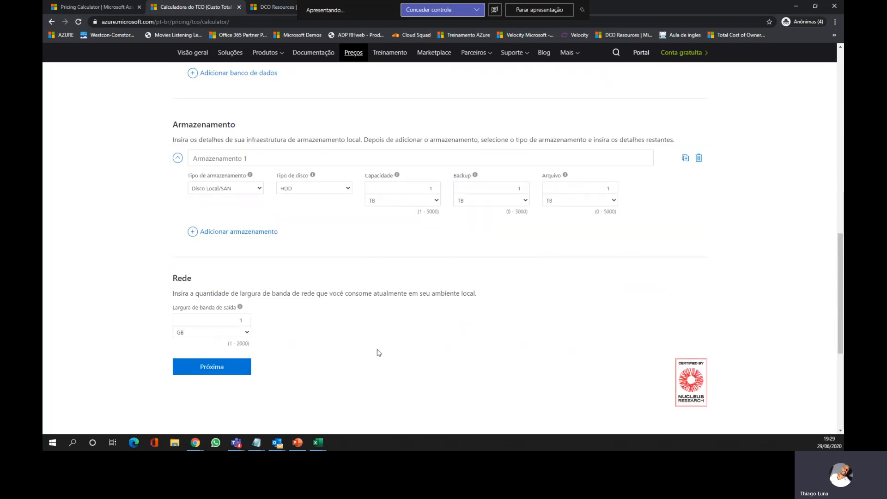
Set the outbound network bandwidth to 10 and continue through the default assumptions to the TCO report.
{"action": "left_click", "coordinate": [248, 332]}
{"action": "type", "text": "10"}
{"action": "left_click", "coordinate": [210, 372]}
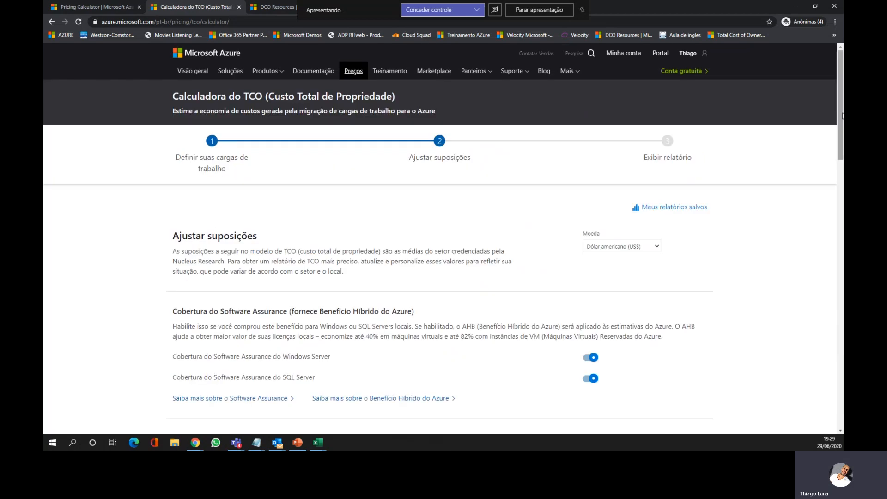
{"action": "left_click_drag", "start_coordinate": [841, 116], "coordinate": [811, 307]}
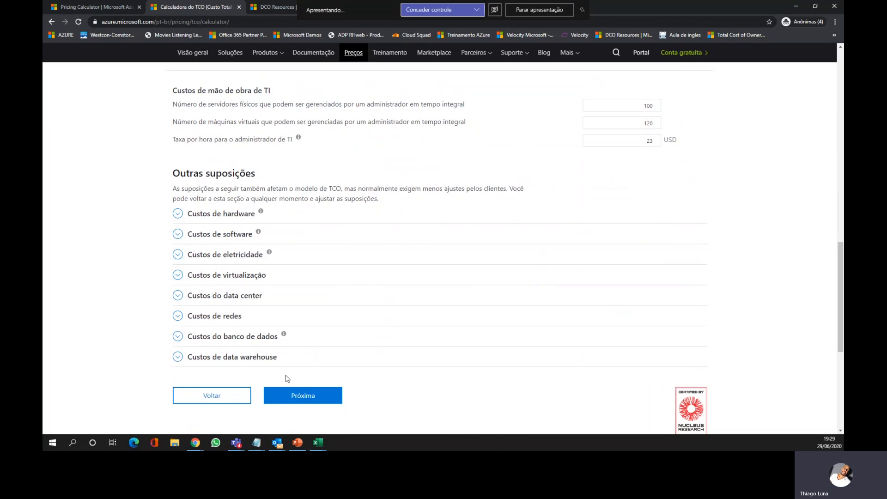
{"action": "left_click", "coordinate": [289, 405]}
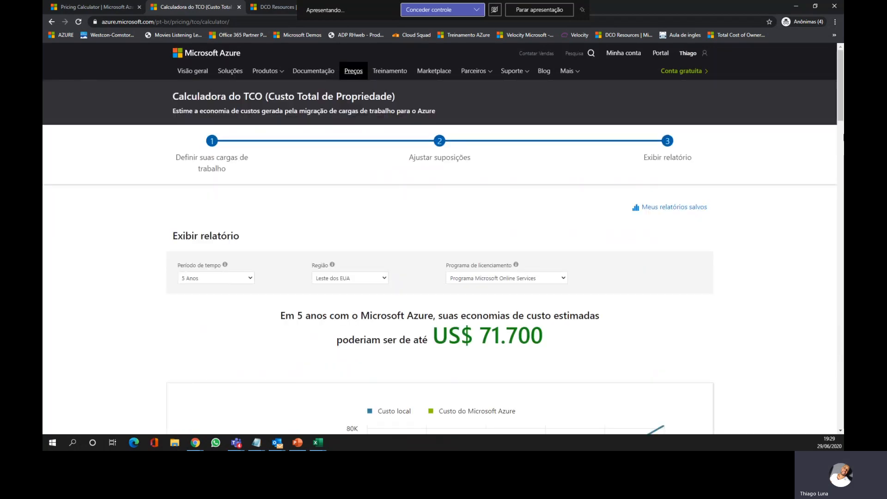
Review the TCO report's time period selector and its on-premises versus Azure cost charts and breakdowns.
{"action": "mouse_move", "coordinate": [840, 99]}
{"action": "left_mouse_down"}
{"action": "mouse_move", "coordinate": [839, 178]}
{"action": "mouse_move", "coordinate": [834, 110]}
{"action": "left_mouse_up"}
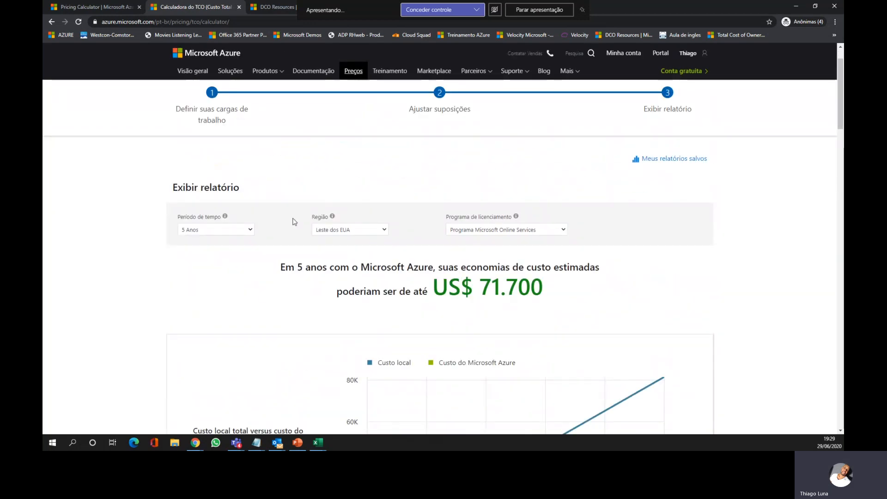
{"action": "left_click", "coordinate": [198, 231]}
{"action": "left_click", "coordinate": [292, 224]}
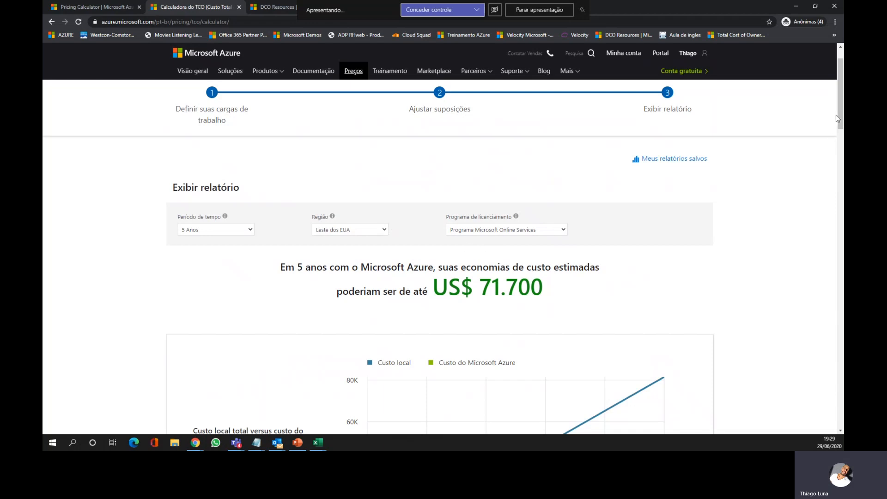
{"action": "left_click_drag", "start_coordinate": [839, 99], "coordinate": [835, 250]}
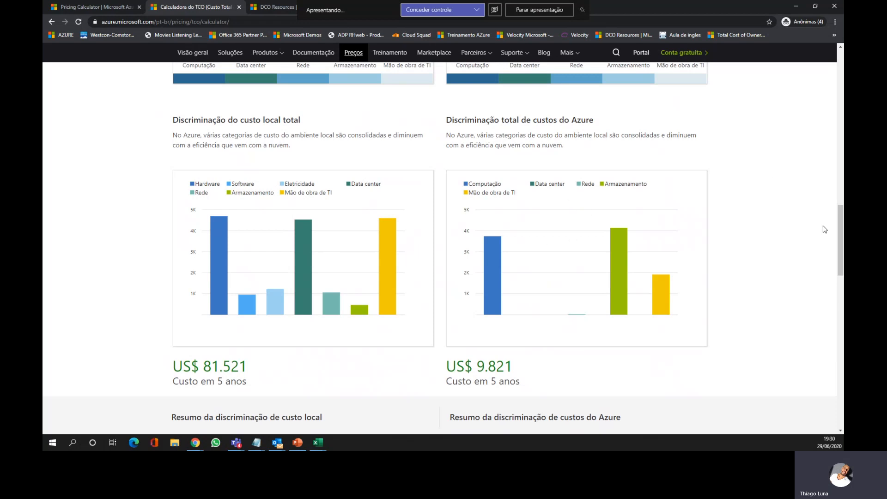
{"action": "scroll", "coordinate": [827, 231], "scroll_direction": "up", "scroll_amount": 6}
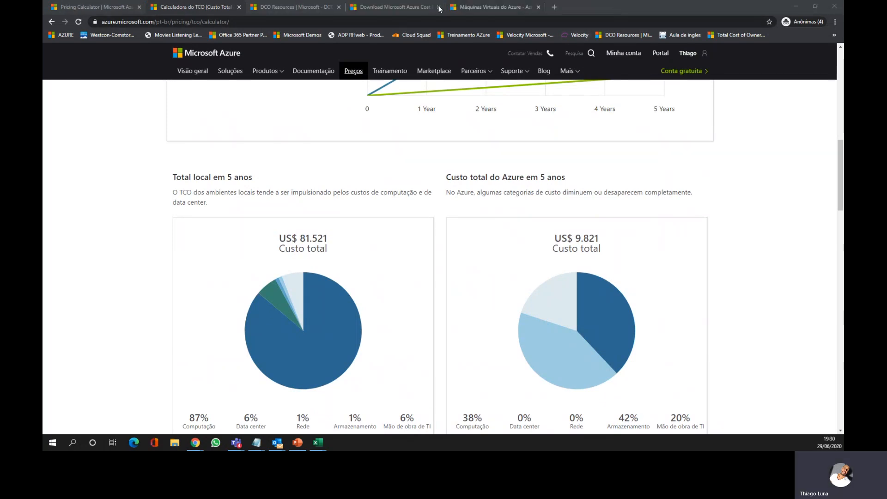
Open the Microsoft Azure Cost Estimator Tool download page and read its description below the download option.
{"action": "left_click", "coordinate": [395, 9]}
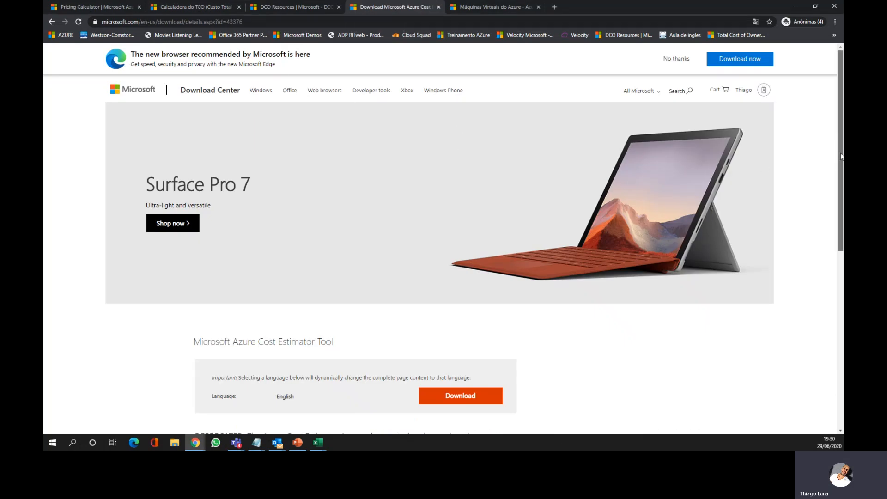
{"action": "scroll", "coordinate": [837, 173], "scroll_direction": "down", "scroll_amount": 1}
{"action": "scroll", "coordinate": [838, 162], "scroll_direction": "down", "scroll_amount": 1}
{"action": "scroll", "coordinate": [839, 148], "scroll_direction": "up", "scroll_amount": 3}
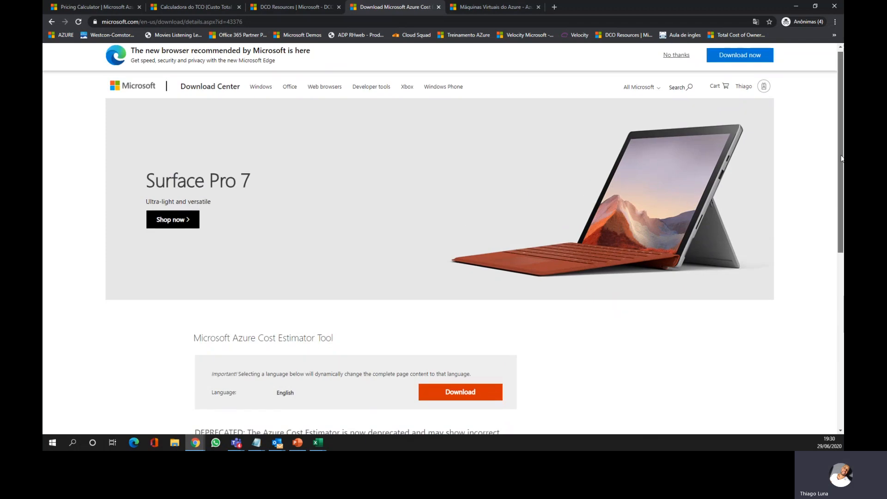
{"action": "scroll", "coordinate": [842, 175], "scroll_direction": "down", "scroll_amount": 2}
{"action": "left_click_drag", "start_coordinate": [841, 203], "coordinate": [834, 232]}
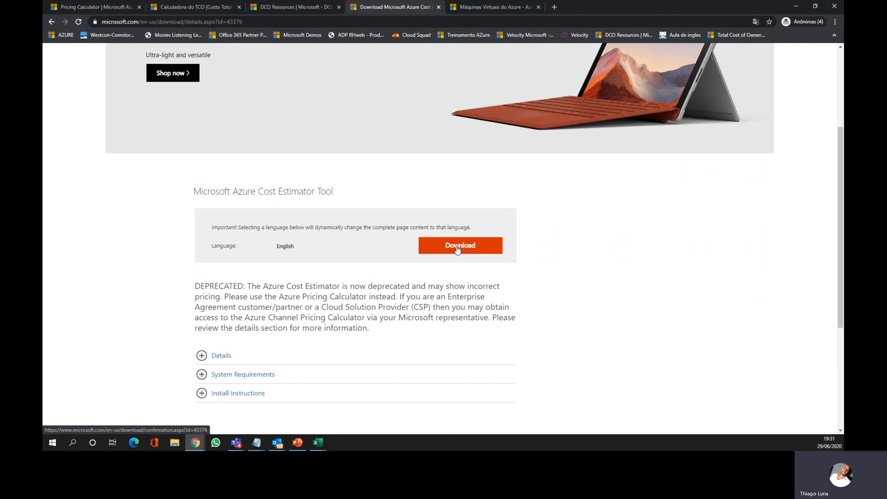
Open the bookmarked DCO Resources page with the Azure Rapid Assessment Estimator, and bring up the file explorer.
{"action": "left_click", "coordinate": [499, 9]}
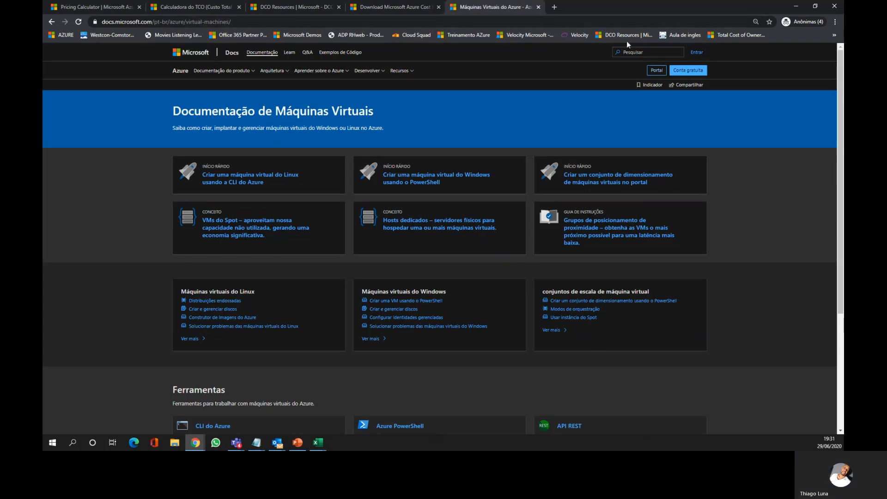
{"action": "left_click", "coordinate": [627, 35]}
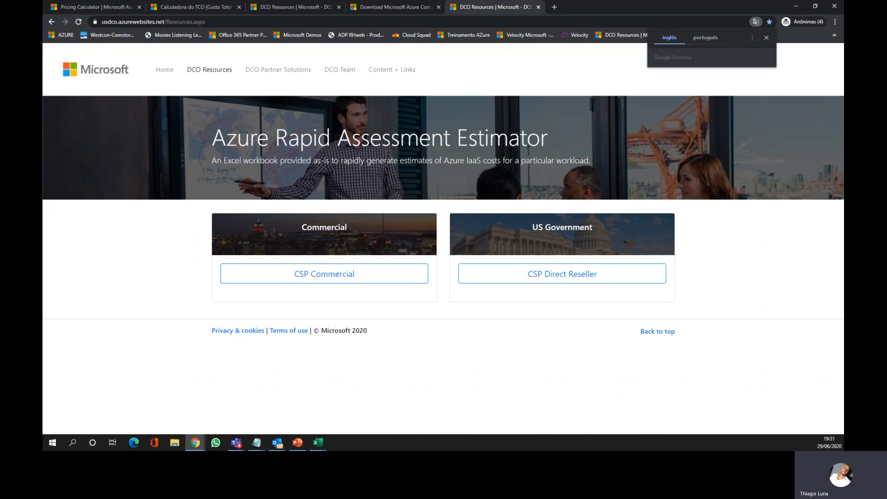
{"action": "key", "text": "super+e"}
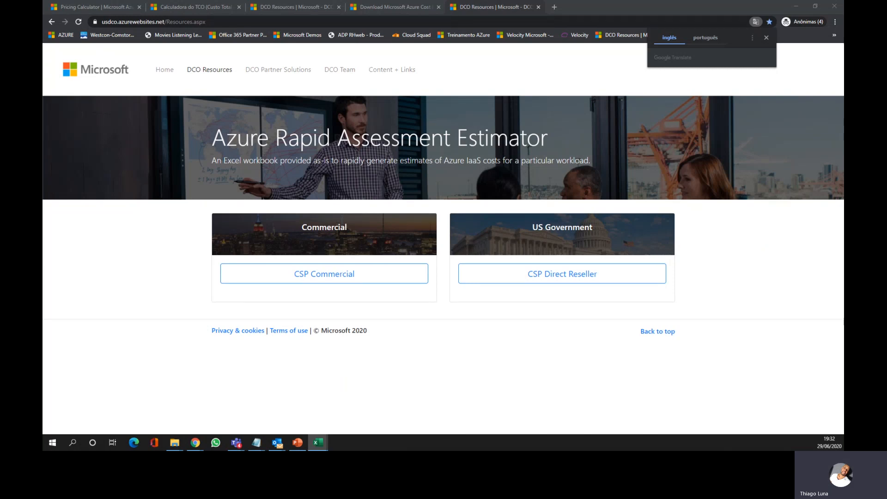
Switch to the Cerradinho Produção workbook in Excel, maximise its window on this screen and show the VM Input sheet from its first columns.
{"action": "left_click", "coordinate": [104, 8]}
{"action": "left_click", "coordinate": [189, 10]}
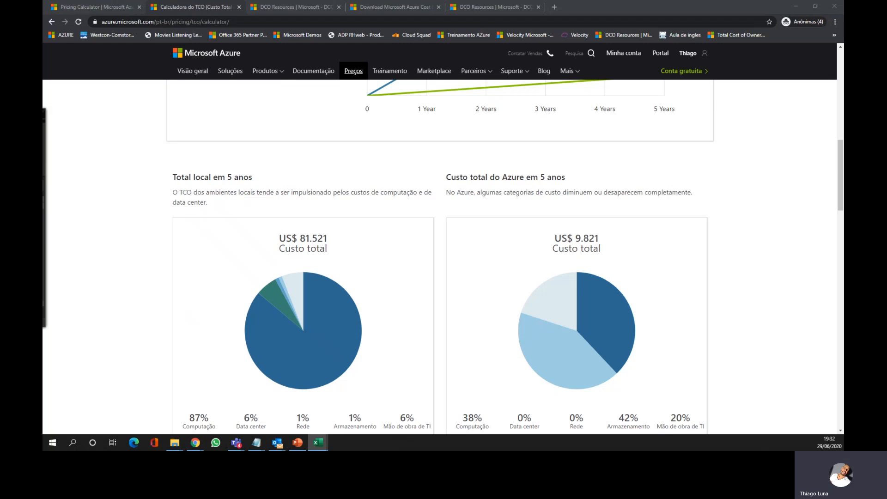
{"action": "left_click_drag", "start_coordinate": [43, 178], "coordinate": [43, 201]}
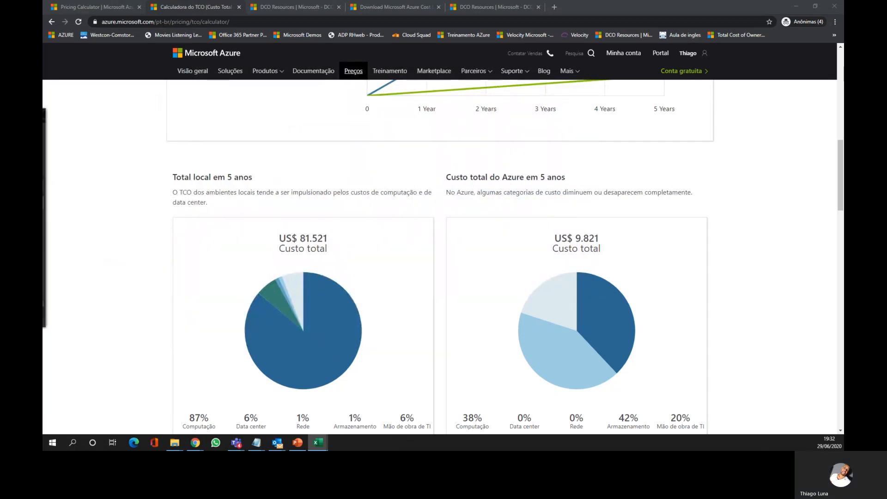
{"action": "left_click_drag", "start_coordinate": [43, 199], "coordinate": [348, 95]}
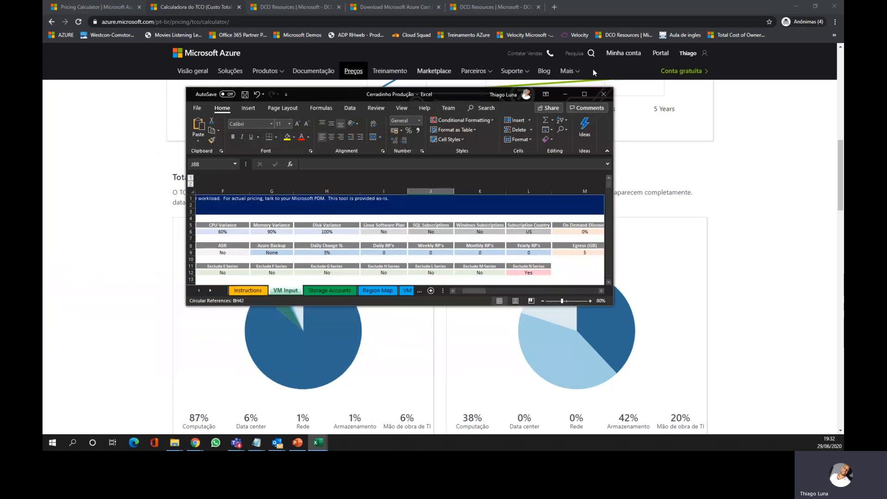
{"action": "left_click", "coordinate": [584, 95]}
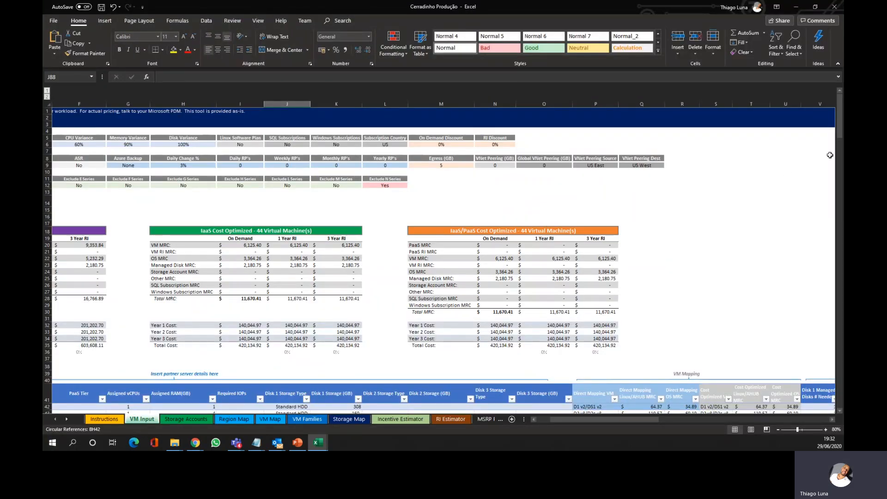
{"action": "mouse_move", "coordinate": [840, 131]}
{"action": "left_mouse_down"}
{"action": "mouse_move", "coordinate": [835, 181]}
{"action": "mouse_move", "coordinate": [838, 121]}
{"action": "left_mouse_up"}
{"action": "left_click_drag", "start_coordinate": [586, 421], "coordinate": [572, 421]}
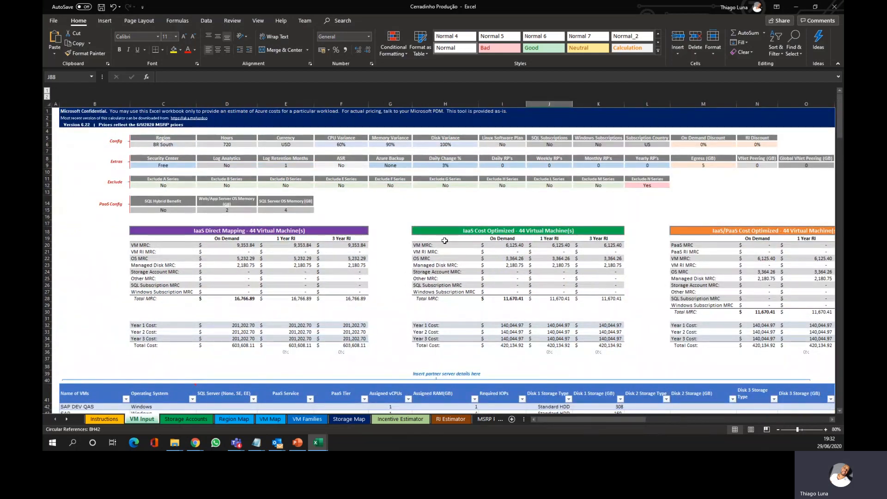
Review the VM Input sheet's server list, its VM mapping and managed disk columns, and the IaaS cost summaries above.
{"action": "left_click", "coordinate": [840, 123]}
{"action": "left_click_drag", "start_coordinate": [842, 138], "coordinate": [842, 181]}
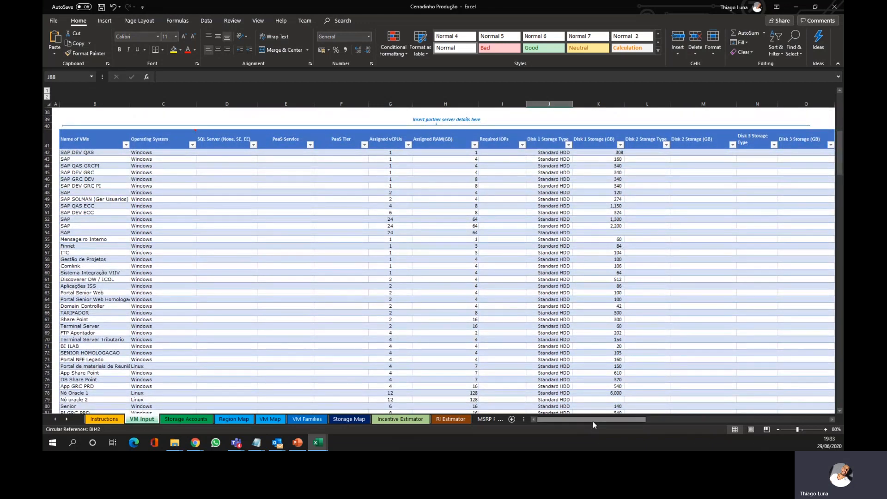
{"action": "left_click_drag", "start_coordinate": [594, 421], "coordinate": [619, 420]}
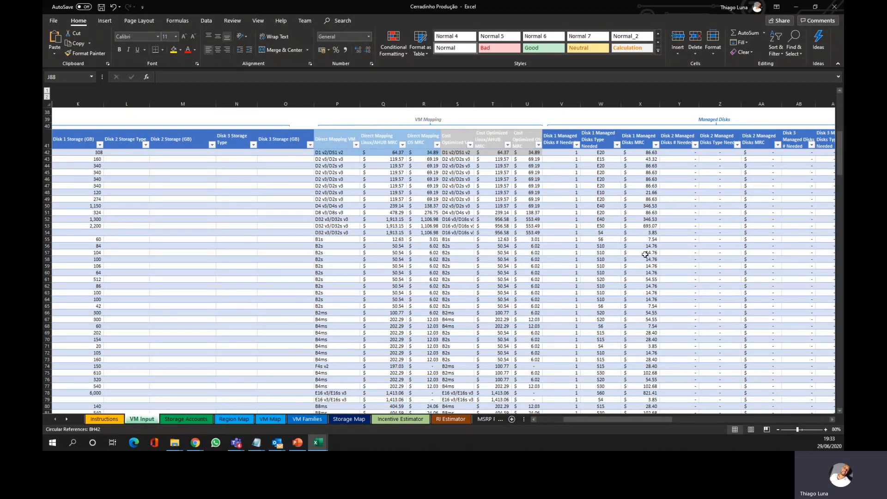
{"action": "left_click_drag", "start_coordinate": [585, 417], "coordinate": [558, 419]}
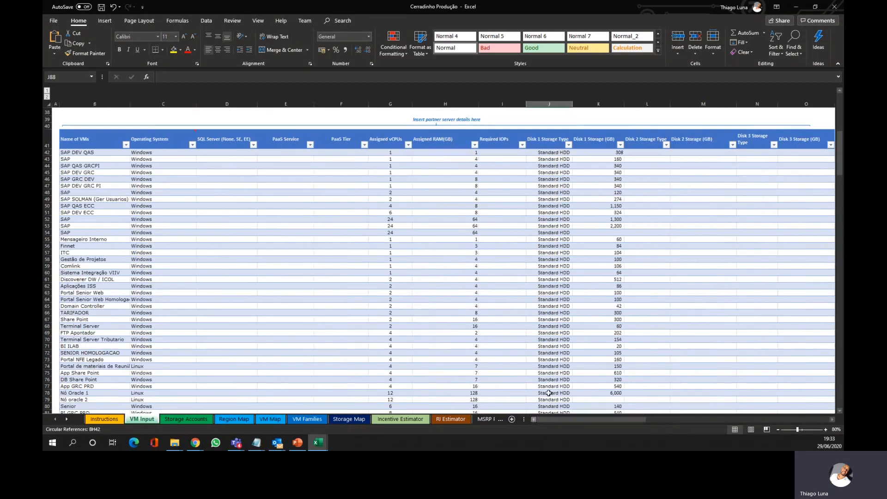
{"action": "left_click_drag", "start_coordinate": [840, 160], "coordinate": [840, 126]}
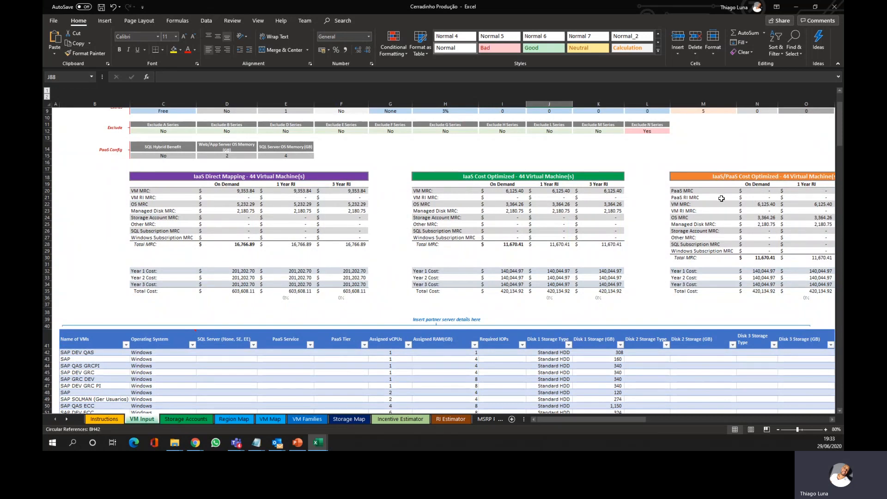
Switch to the Pricing Calculator in the browser and set the B2S virtual machine to 3 year reserved compute with Azure Hybrid Benefit.
{"action": "left_click", "coordinate": [795, 10]}
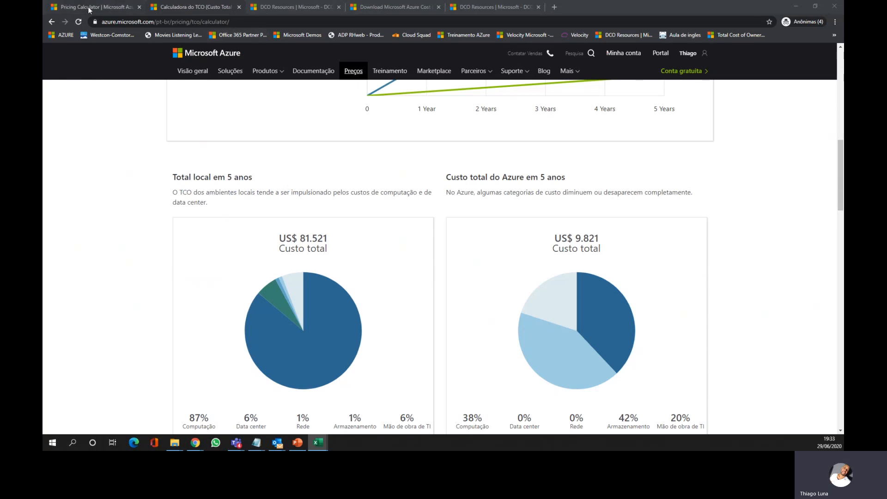
{"action": "left_click", "coordinate": [89, 9]}
{"action": "right_click", "coordinate": [90, 10]}
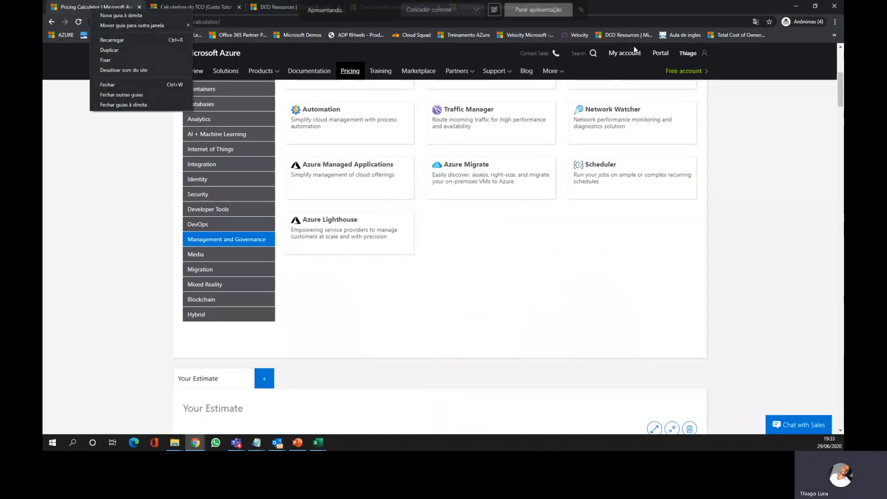
{"action": "left_click_drag", "start_coordinate": [843, 86], "coordinate": [836, 124]}
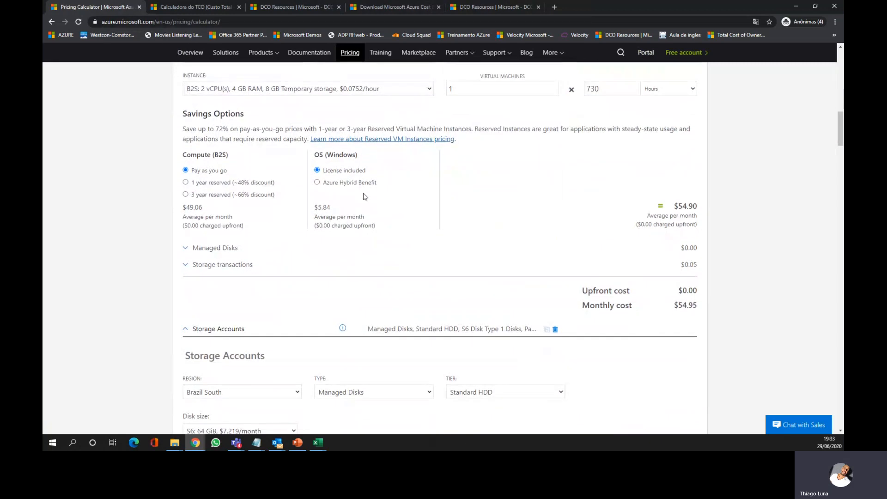
{"action": "left_click", "coordinate": [206, 183]}
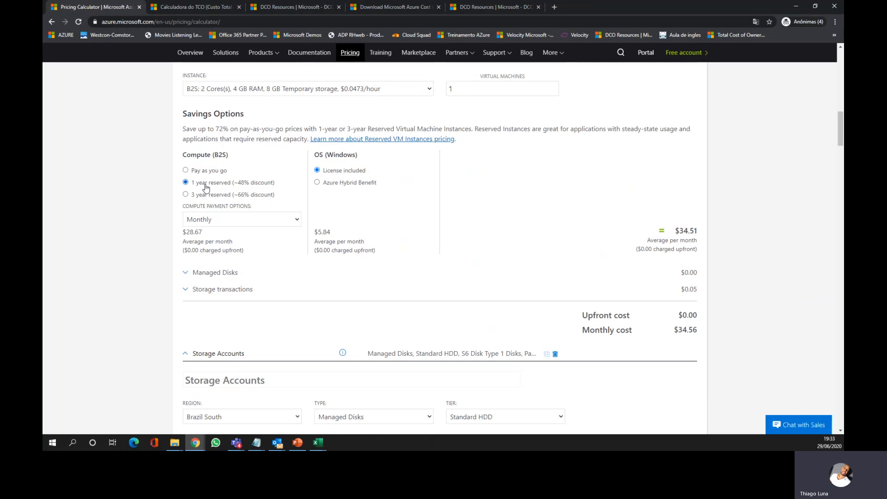
{"action": "left_click", "coordinate": [205, 196]}
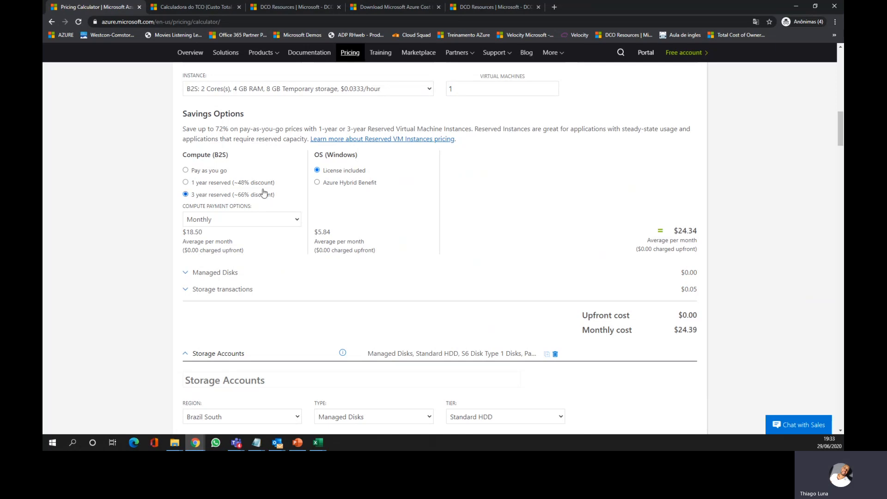
{"action": "left_click", "coordinate": [317, 184]}
Bring up the previews of the open Microsoft Teams meeting windows.
{"action": "left_click_drag", "start_coordinate": [841, 132], "coordinate": [841, 86]}
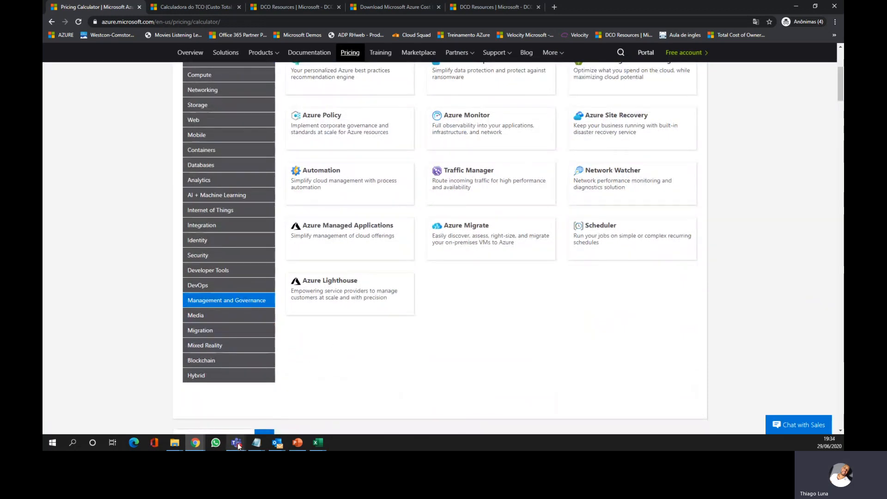
{"action": "mouse_move", "coordinate": [236, 442]}
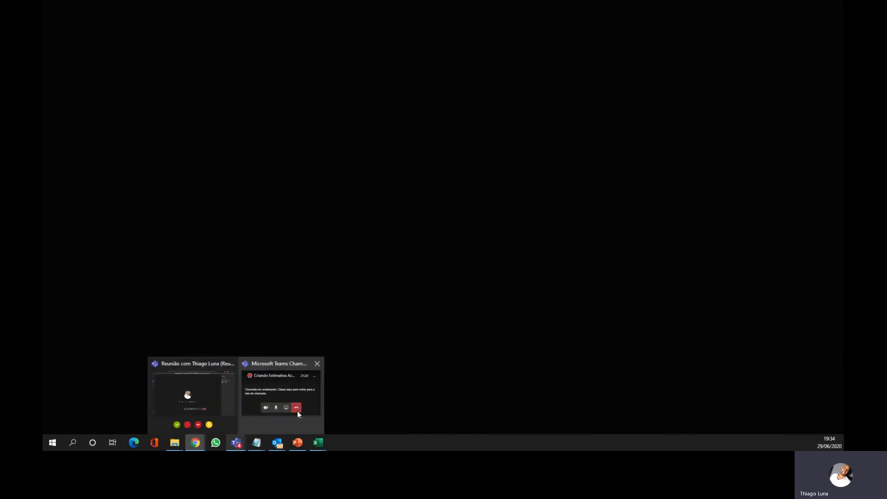